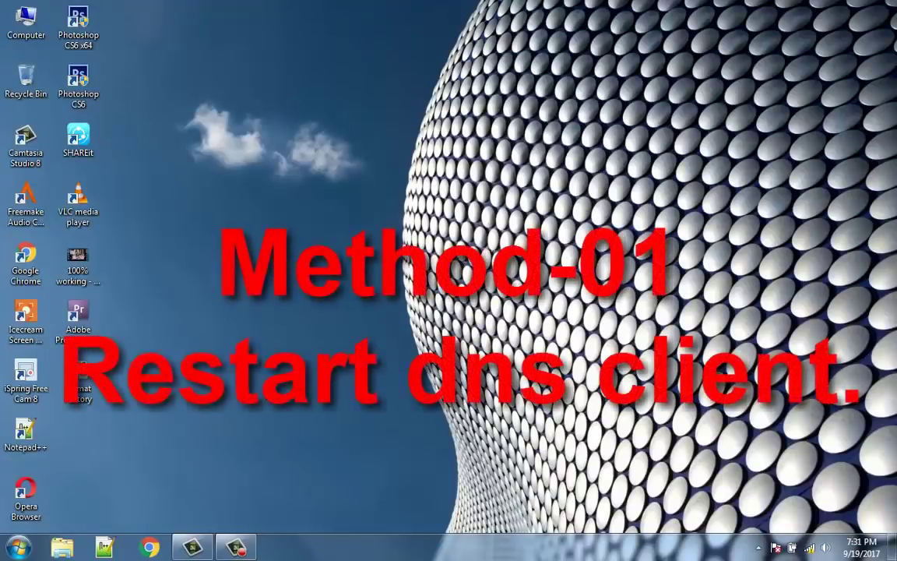
- Open the Windows Services console by running services.msc
{"action": "key", "text": "super+r"}
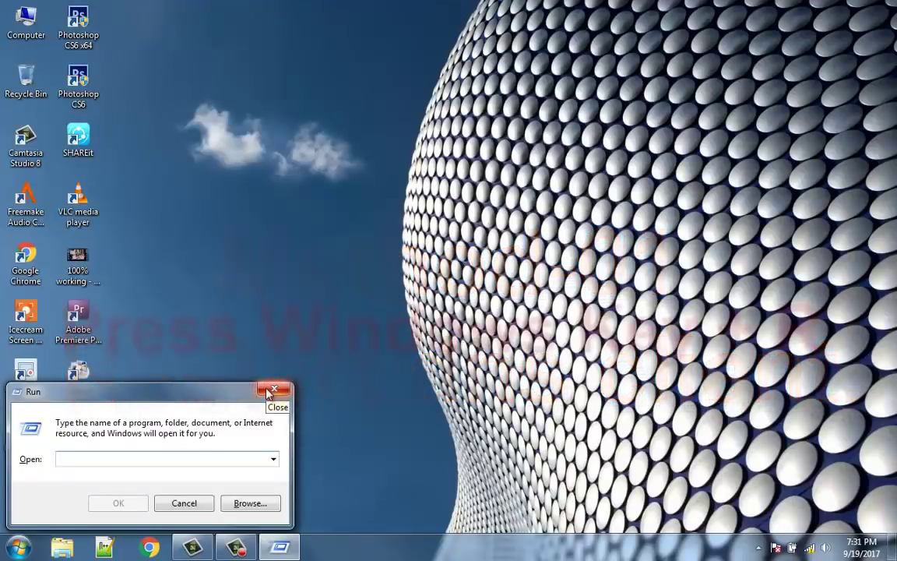
{"action": "type", "text": "serv"}
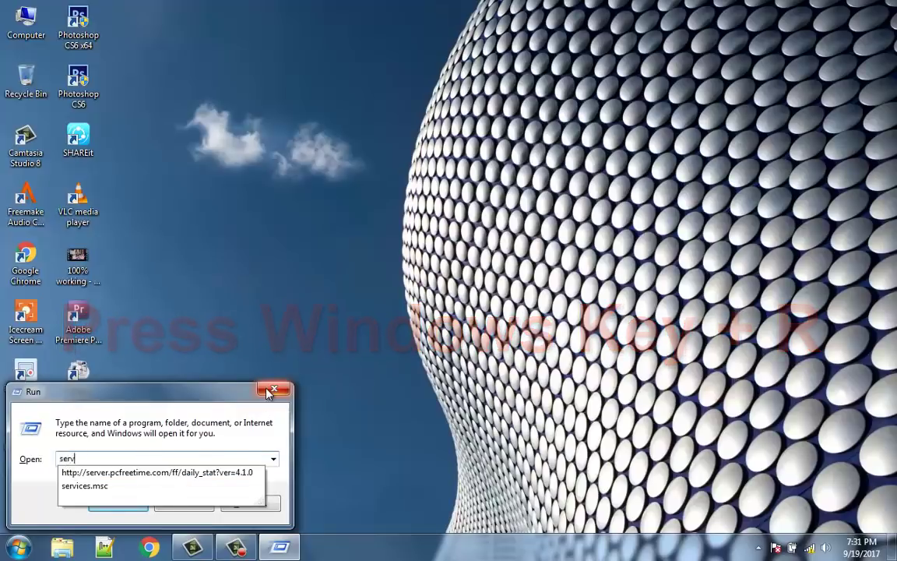
{"action": "type", "text": "ices.msc"}
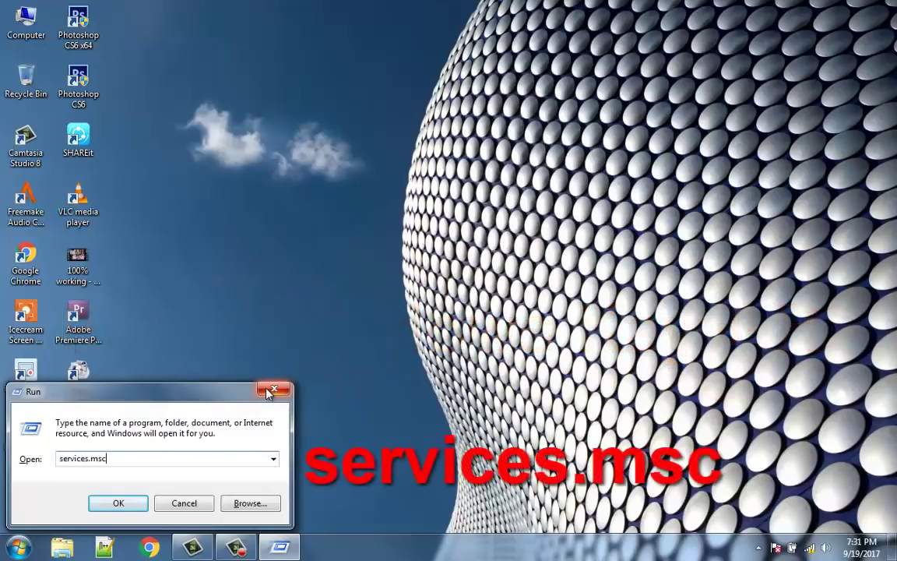
{"action": "key", "text": "Return"}
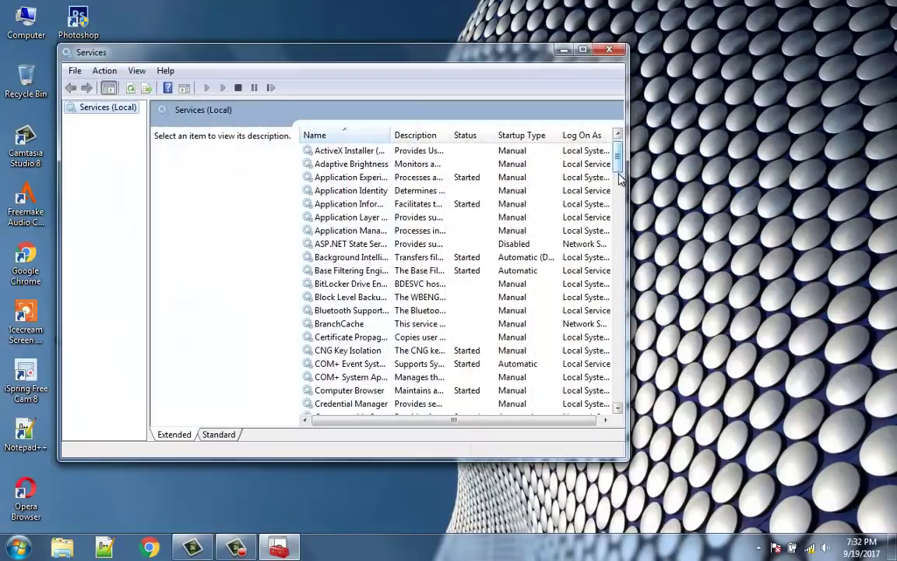
- Find the DNS Client service in the local services list and restart it
{"action": "left_click_drag", "start_coordinate": [621, 148], "coordinate": [620, 193]}
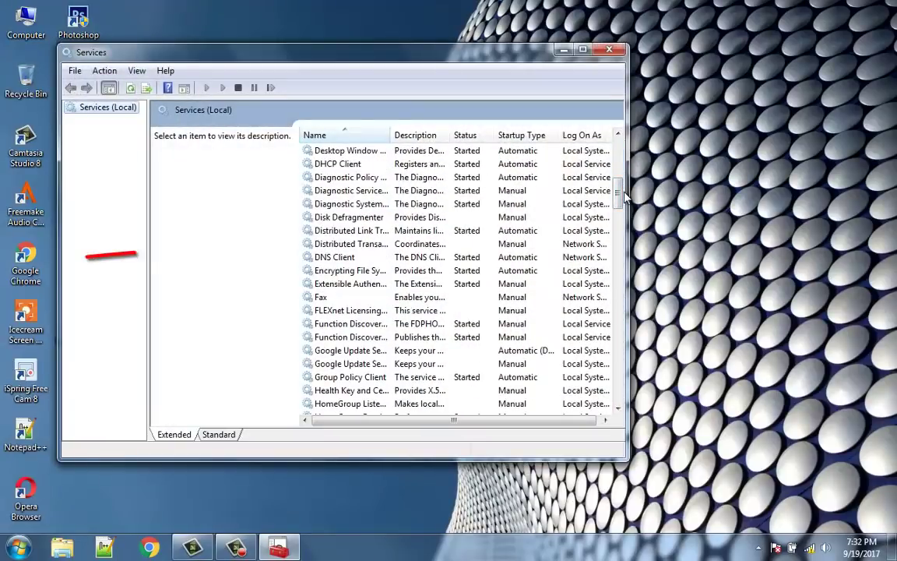
{"action": "left_click", "coordinate": [340, 259]}
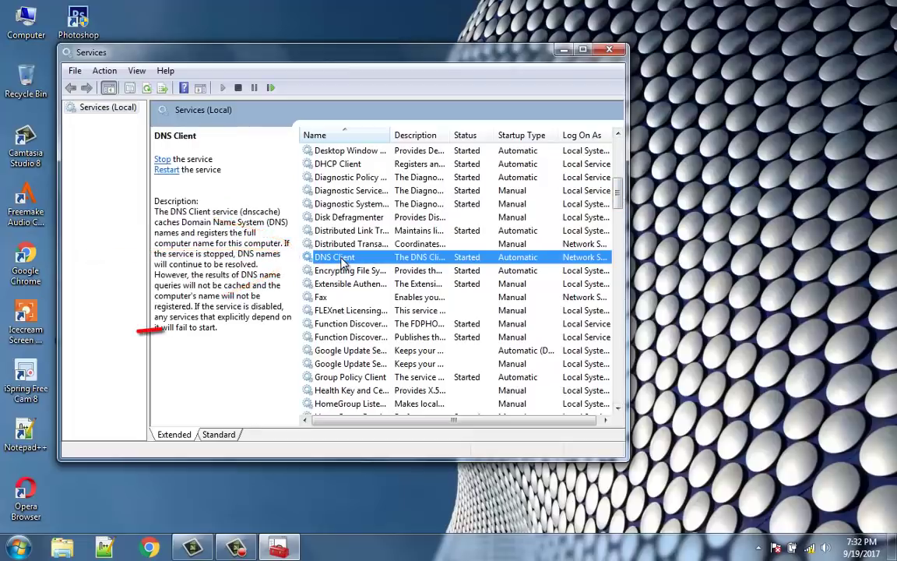
{"action": "right_click", "coordinate": [342, 260]}
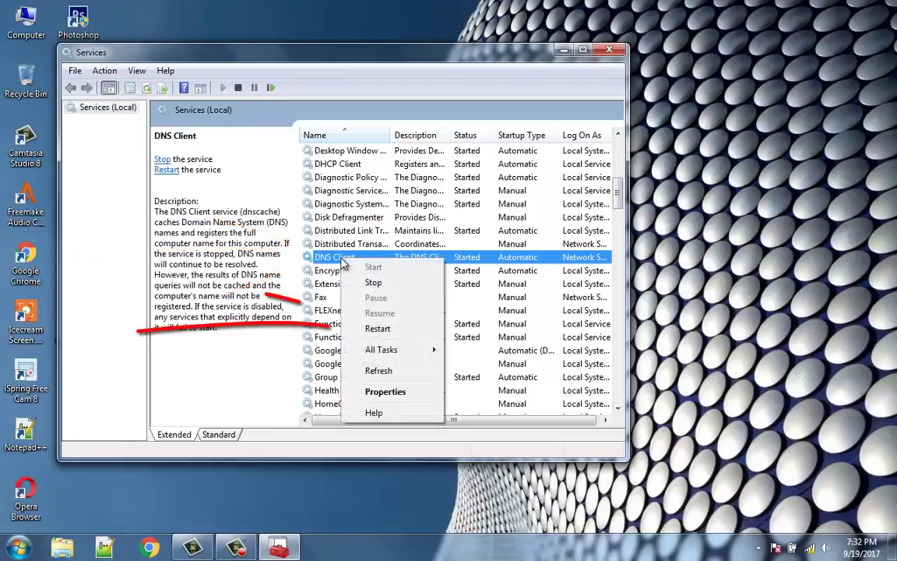
{"action": "left_click", "coordinate": [377, 330]}
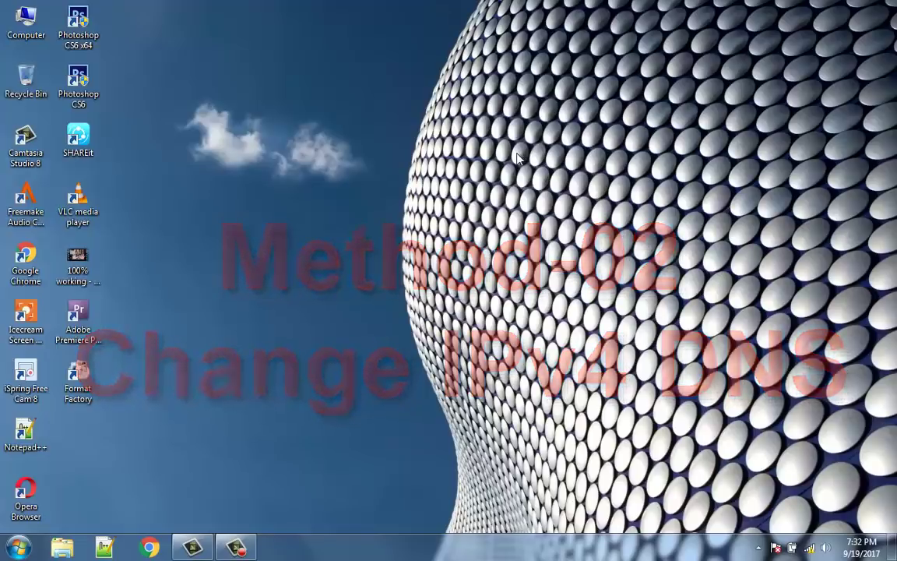
- Go to the adapter settings in Network and Sharing Center and open the properties of the Wireless Network Connection
{"action": "right_click", "coordinate": [811, 548]}
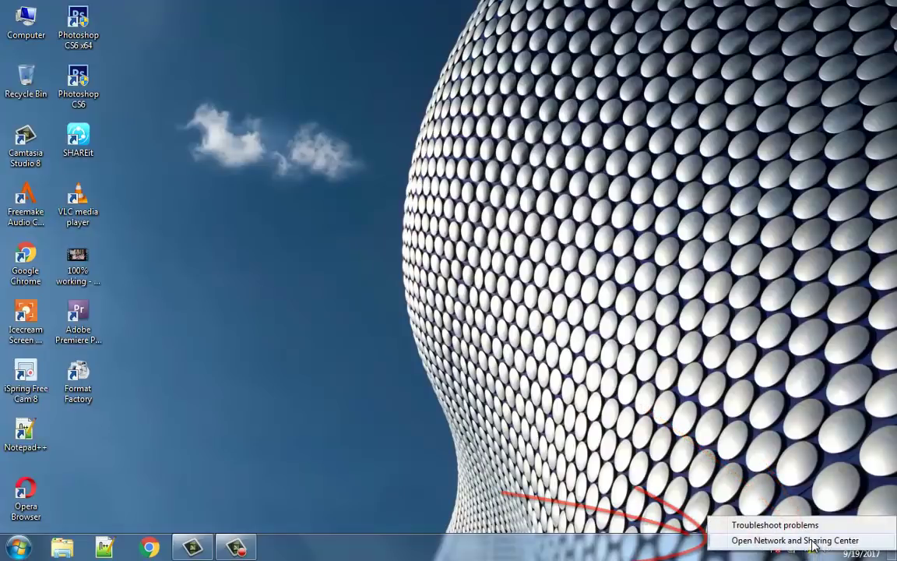
{"action": "left_click", "coordinate": [812, 541]}
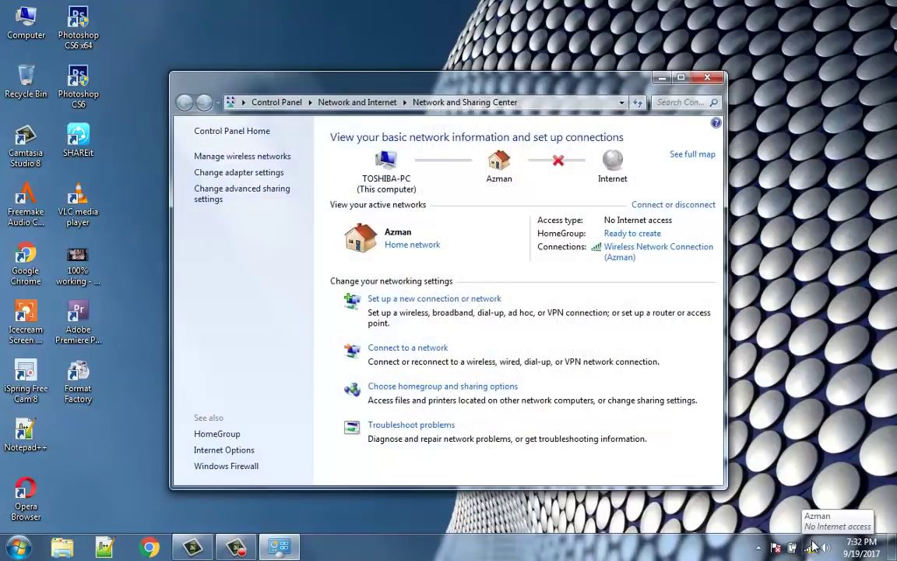
{"action": "left_click", "coordinate": [267, 177]}
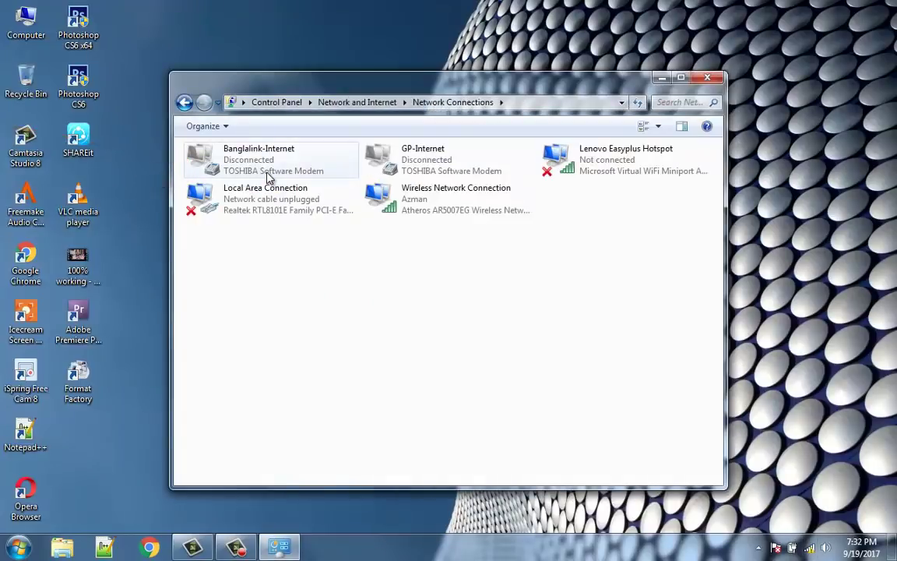
{"action": "left_click", "coordinate": [440, 204]}
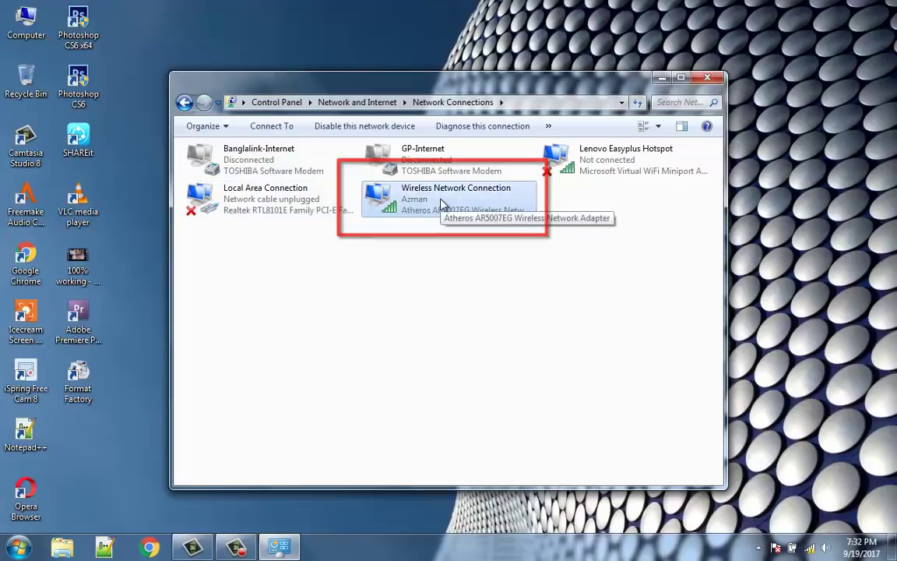
{"action": "right_click", "coordinate": [441, 204]}
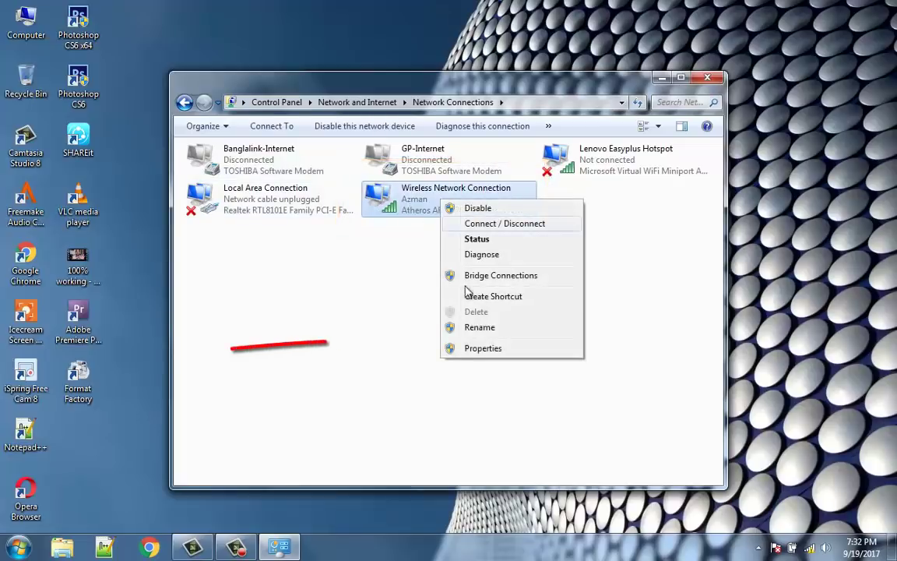
{"action": "left_click", "coordinate": [478, 349]}
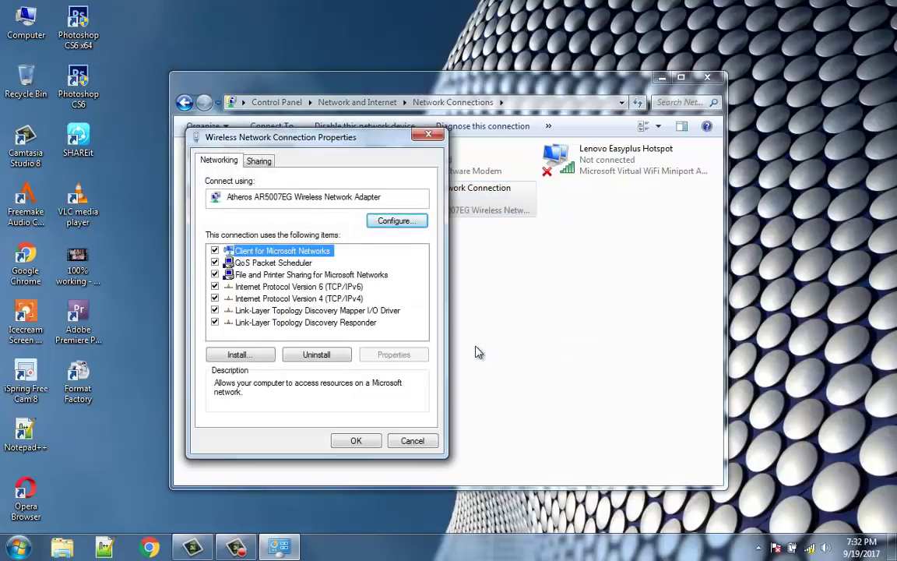
- In the Internet Protocol Version 4 (TCP/IPv4) properties, set the preferred DNS server to 8.8.8.8 and the alternate to 8.8.4.4
{"action": "left_click", "coordinate": [348, 300]}
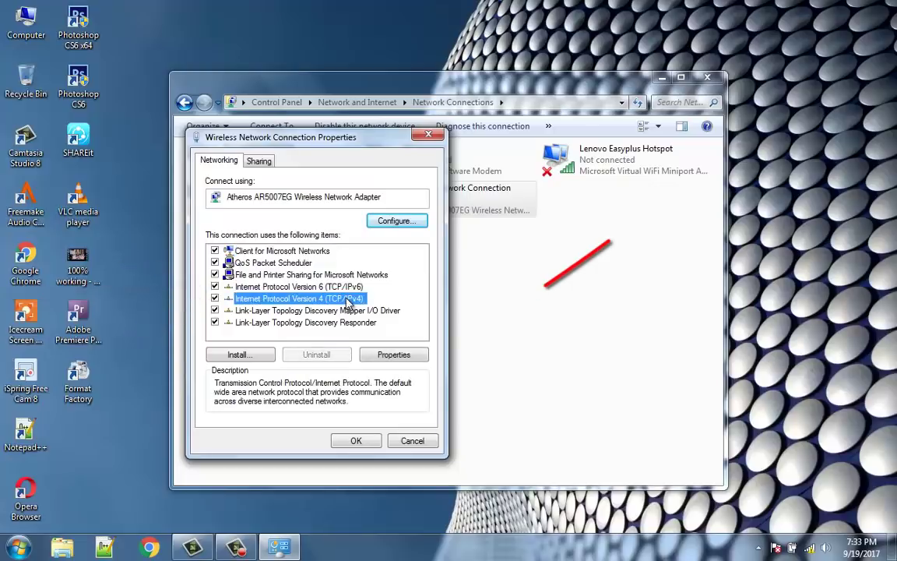
{"action": "left_click", "coordinate": [387, 356]}
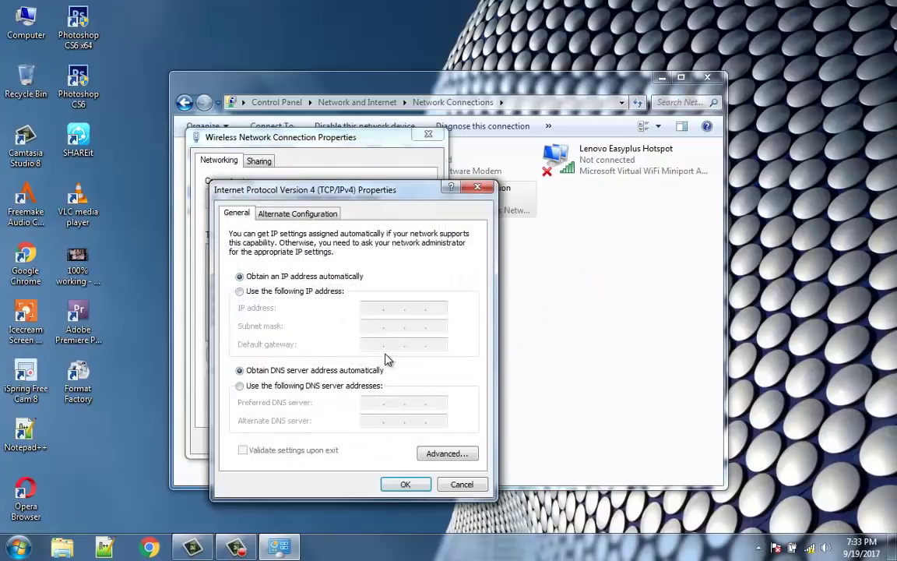
{"action": "left_click", "coordinate": [240, 387]}
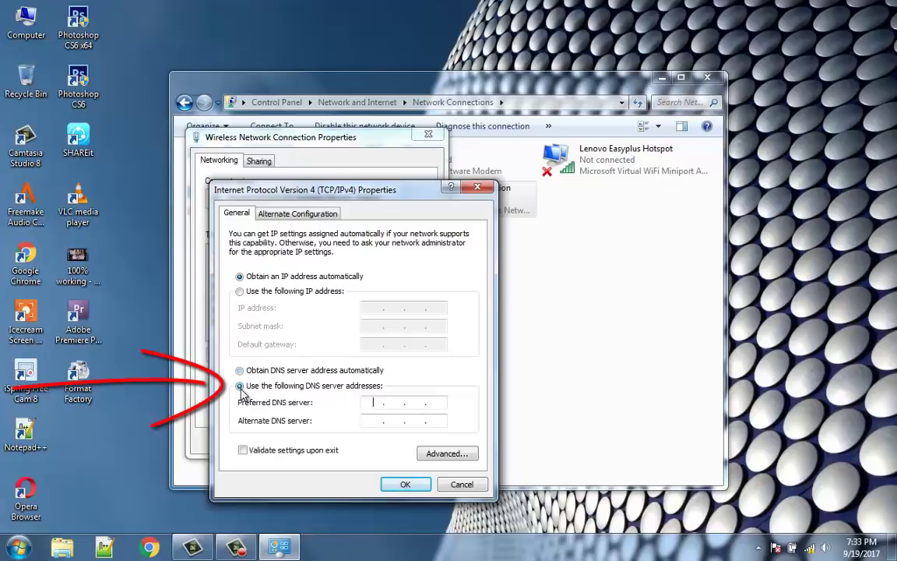
{"action": "left_click", "coordinate": [368, 402]}
{"action": "type", "text": "8 . "}
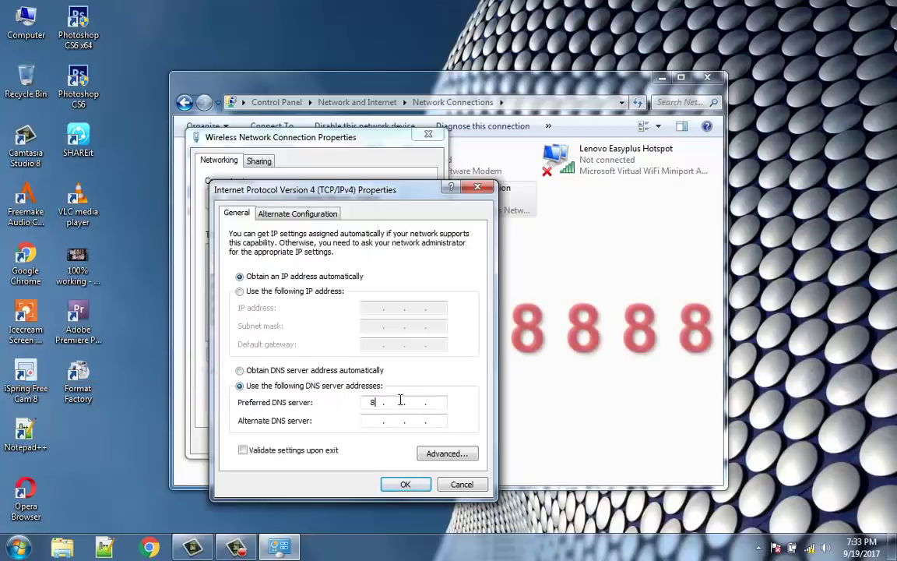
{"action": "type", "text": "8 . 8 . "}
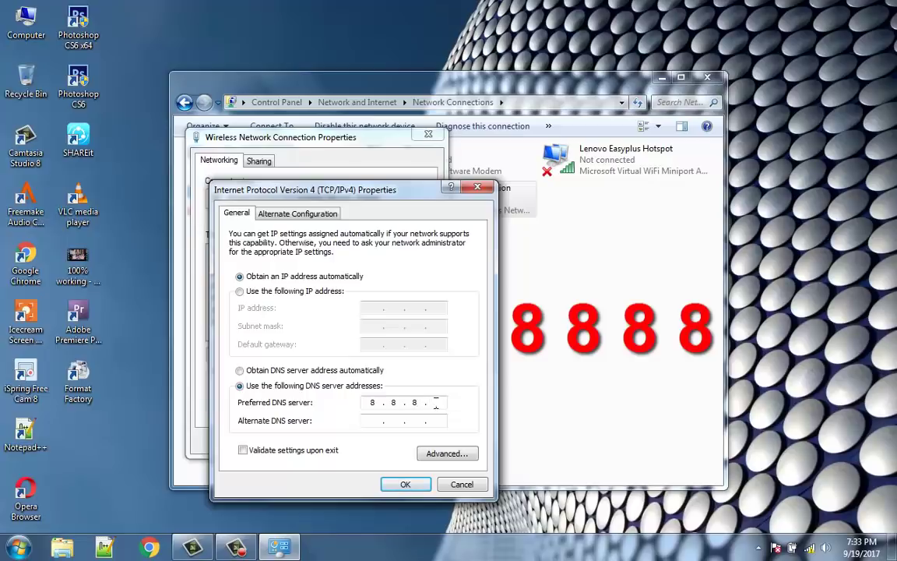
{"action": "type", "text": "8"}
{"action": "left_click", "coordinate": [374, 422]}
{"action": "type", "text": "8"}
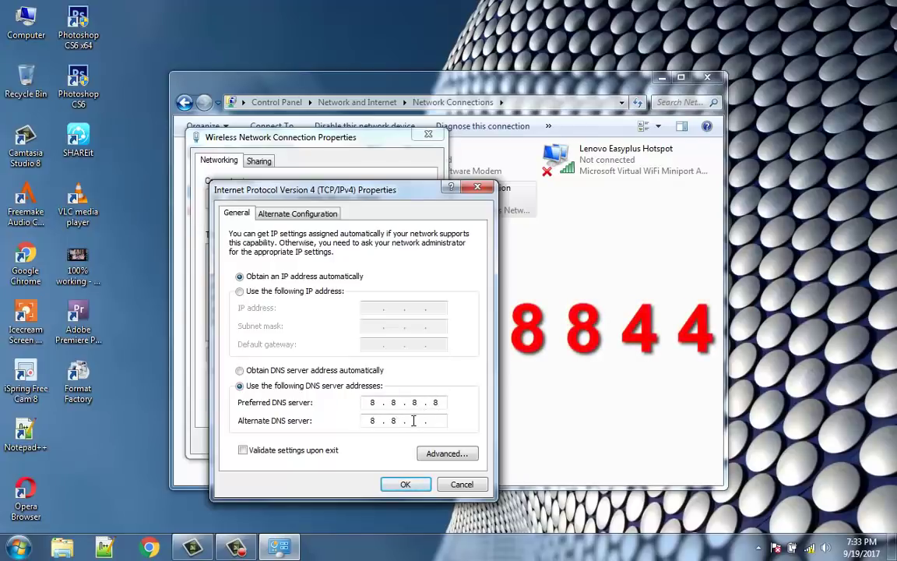
{"action": "type", "text": ".8.4.4"}
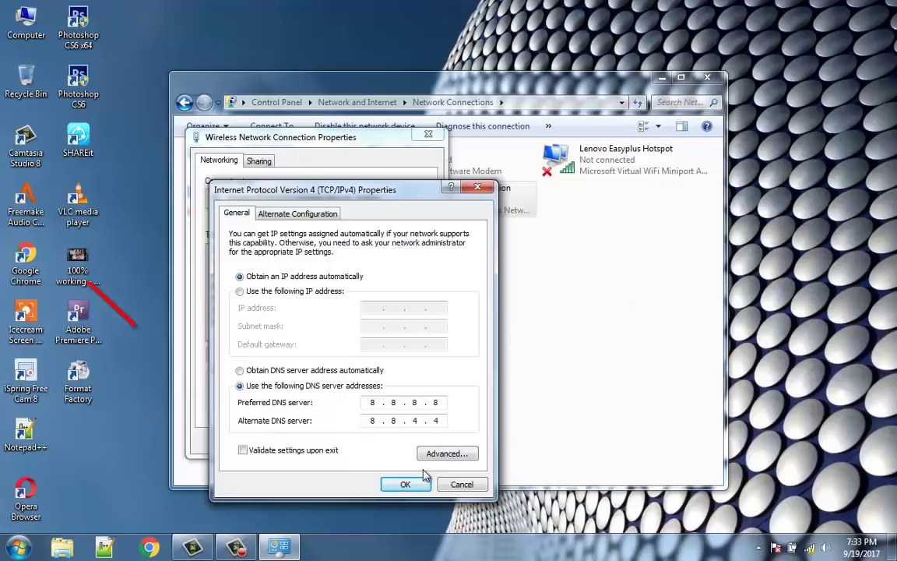
- Enable validating settings upon exit, then apply the IPv4 settings and close the connection properties
{"action": "left_click", "coordinate": [243, 450]}
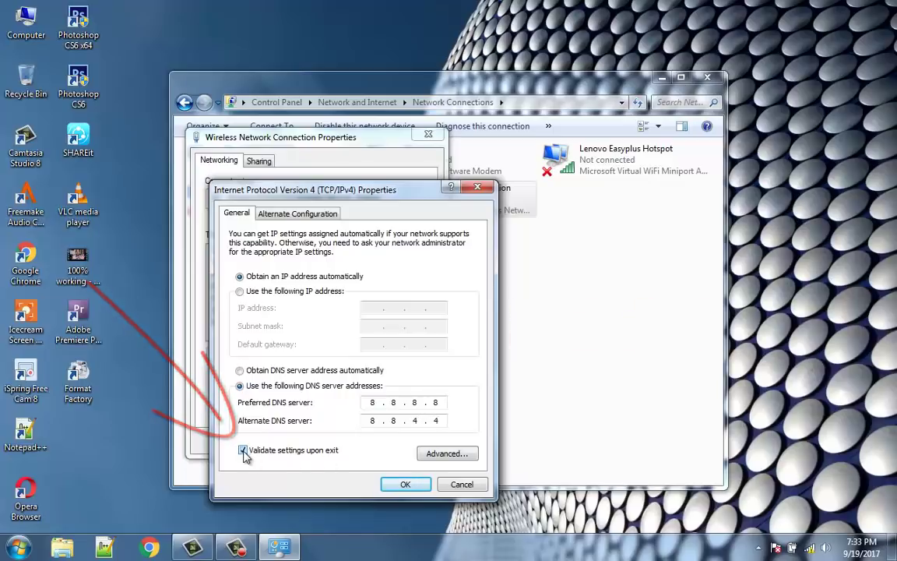
{"action": "left_click", "coordinate": [405, 483]}
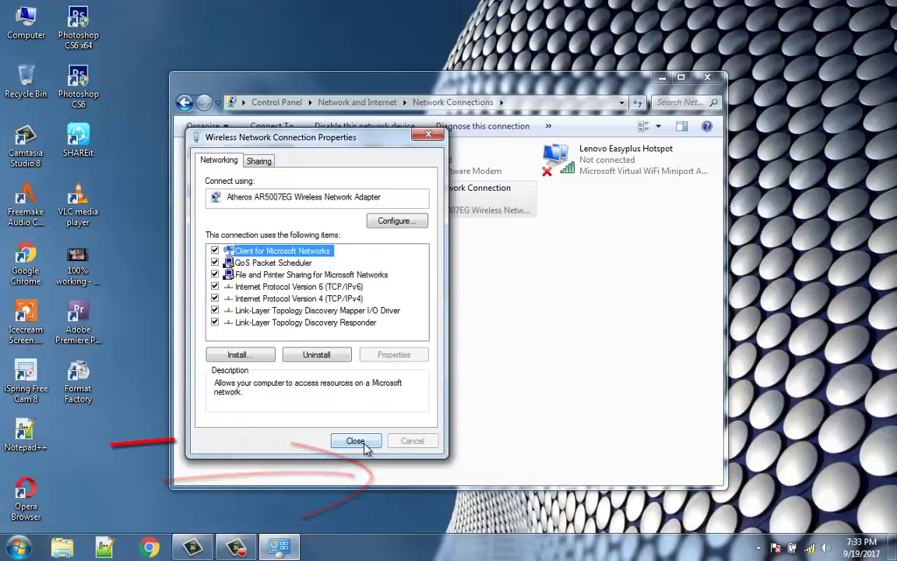
{"action": "left_click", "coordinate": [355, 441]}
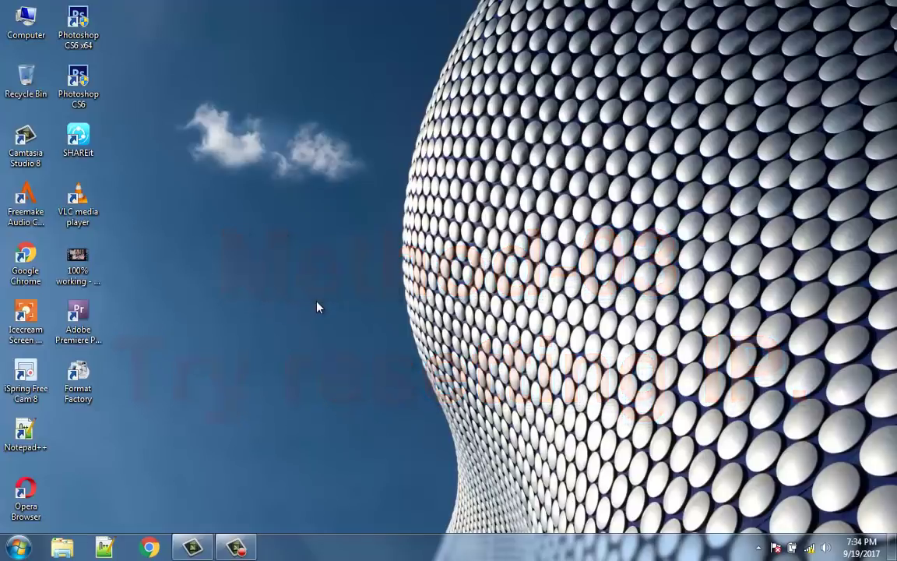
- Search for "command prompt" and run Command Prompt as administrator
{"action": "key", "text": "super"}
{"action": "type", "text": "co"}
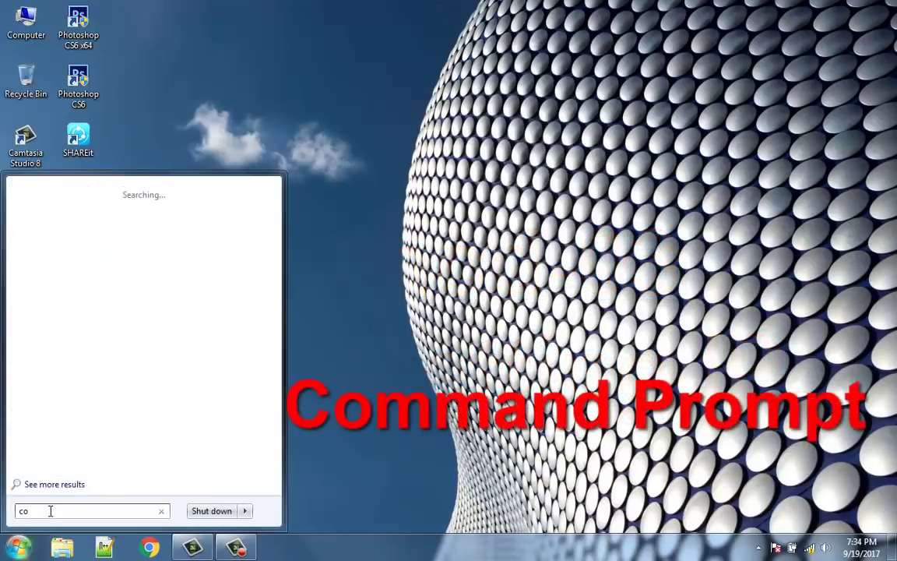
{"action": "type", "text": "mma"}
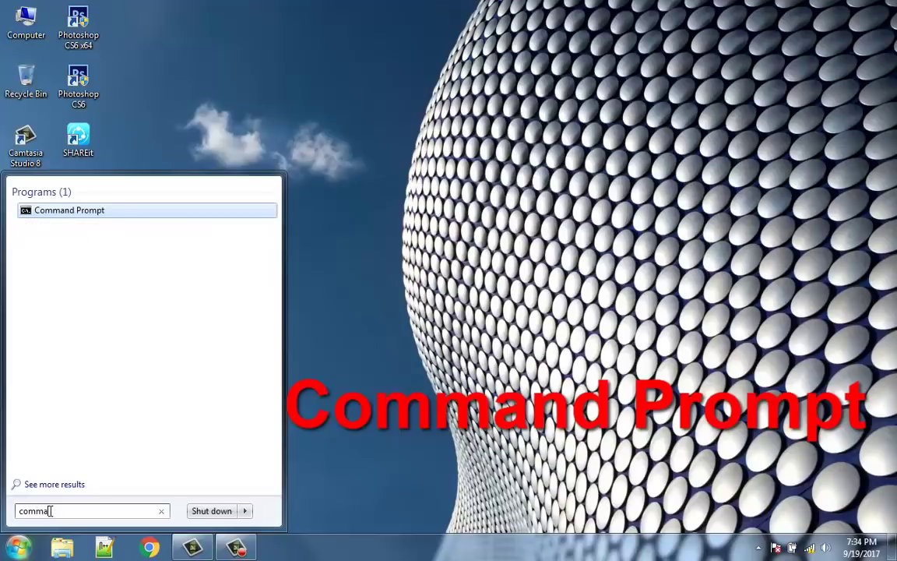
{"action": "type", "text": "nd prompt"}
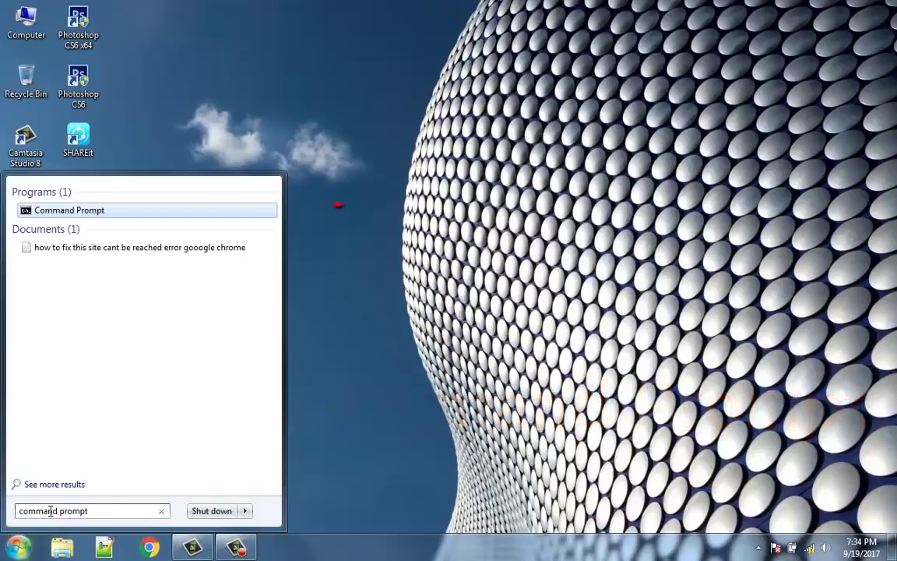
{"action": "right_click", "coordinate": [83, 215]}
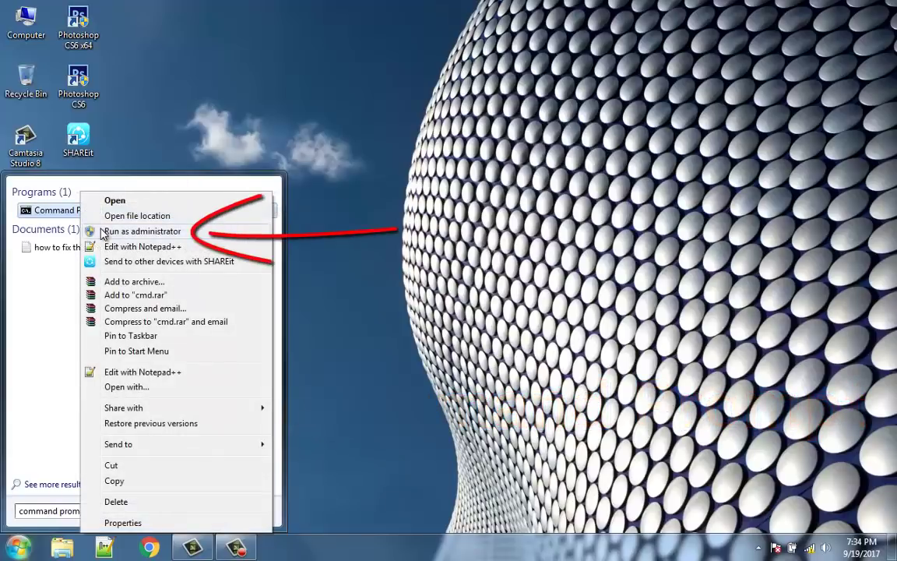
{"action": "left_click", "coordinate": [102, 232]}
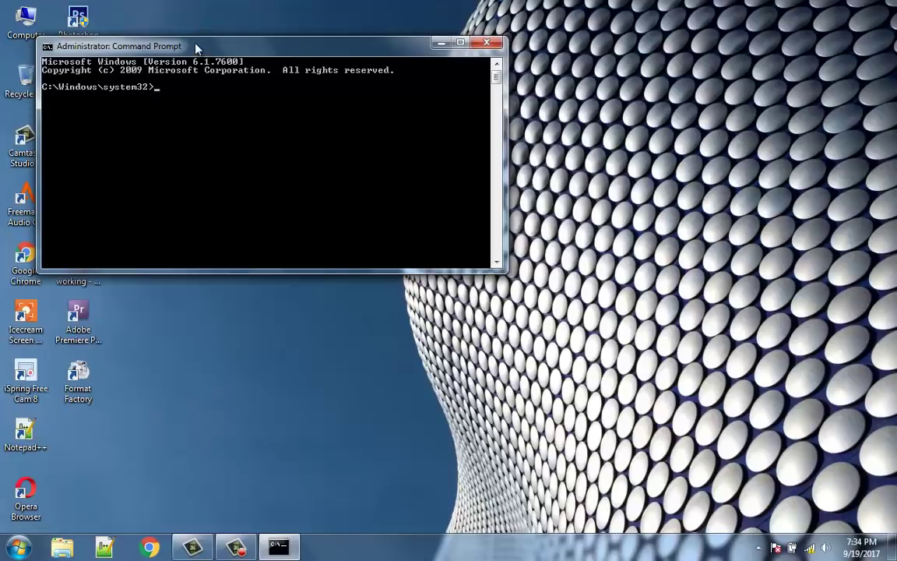
- Release the current IP address by running ipconfig/release in the administrator Command Prompt
{"action": "left_click_drag", "start_coordinate": [197, 49], "coordinate": [344, 102]}
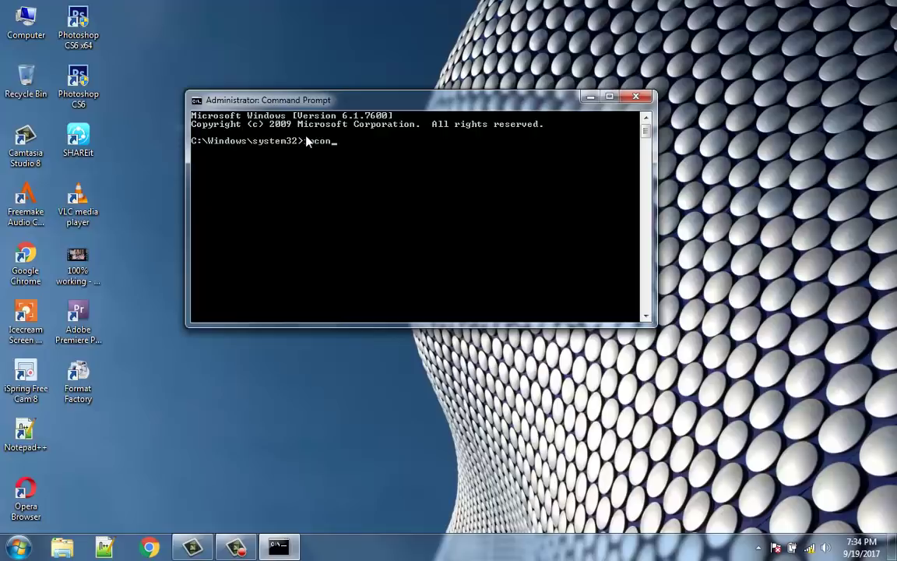
{"action": "type", "text": "fig"}
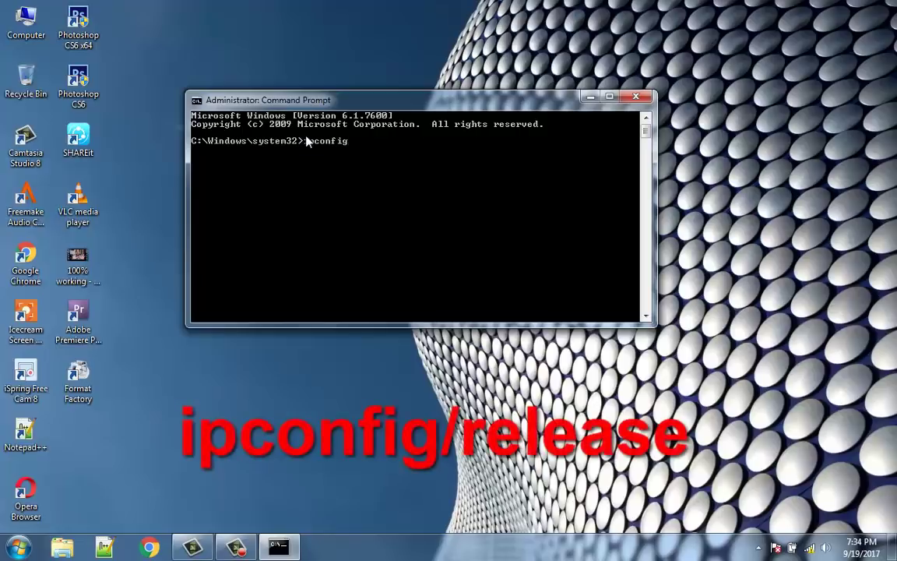
{"action": "type", "text": "/release"}
{"action": "key", "text": "Return"}
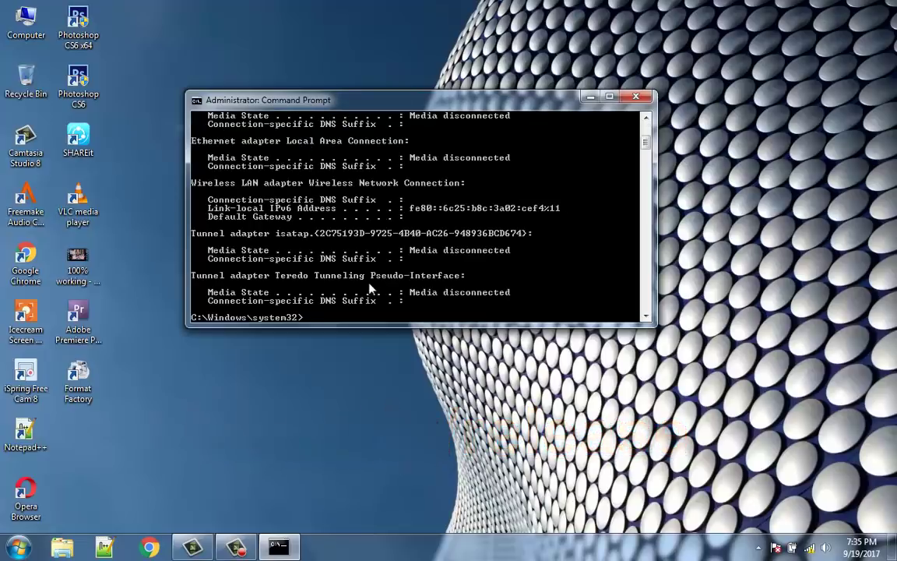
- Display the full IP configuration of all adapters by running ipconfig/all in the administrator Command Prompt
{"action": "scroll", "coordinate": [366, 290], "scroll_direction": "down", "scroll_amount": 1}
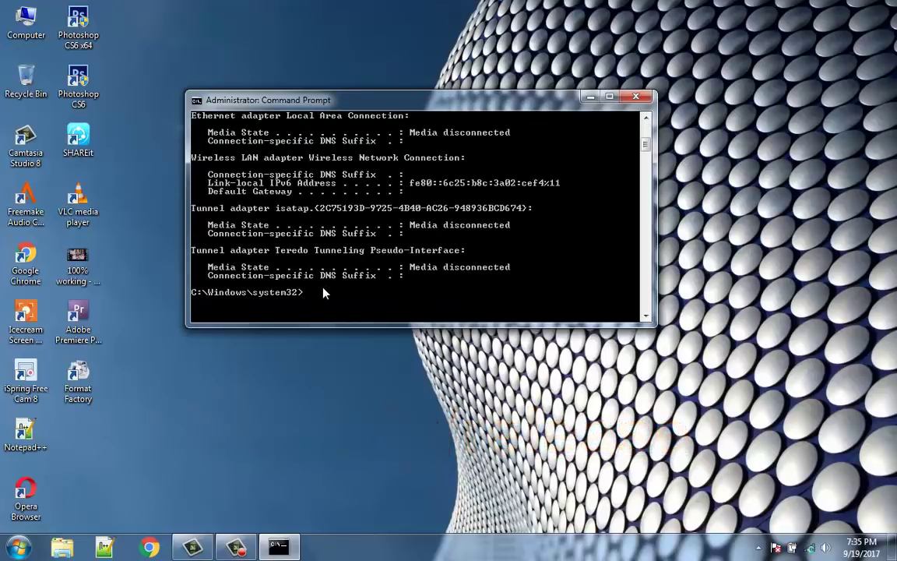
{"action": "type", "text": "ipconfi"}
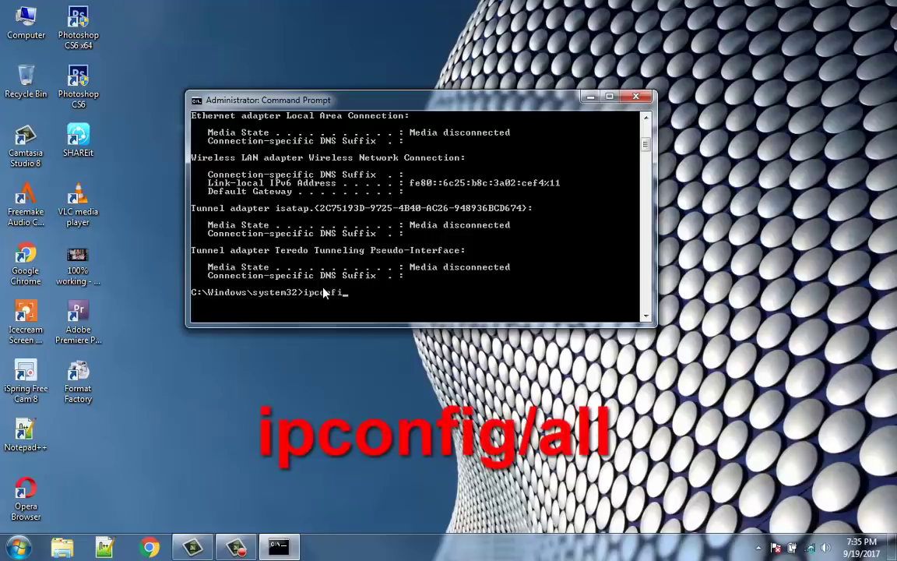
{"action": "type", "text": "g/all"}
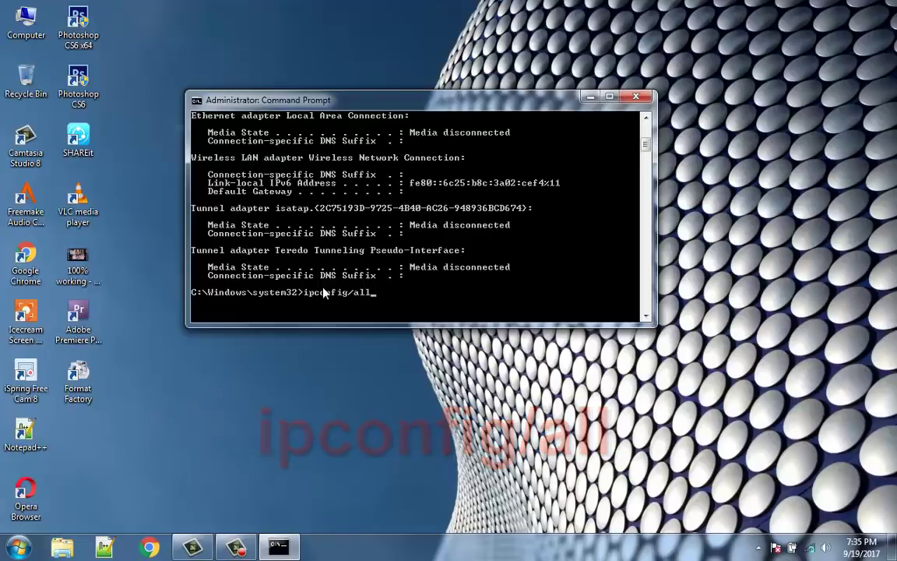
{"action": "key", "text": "Return"}
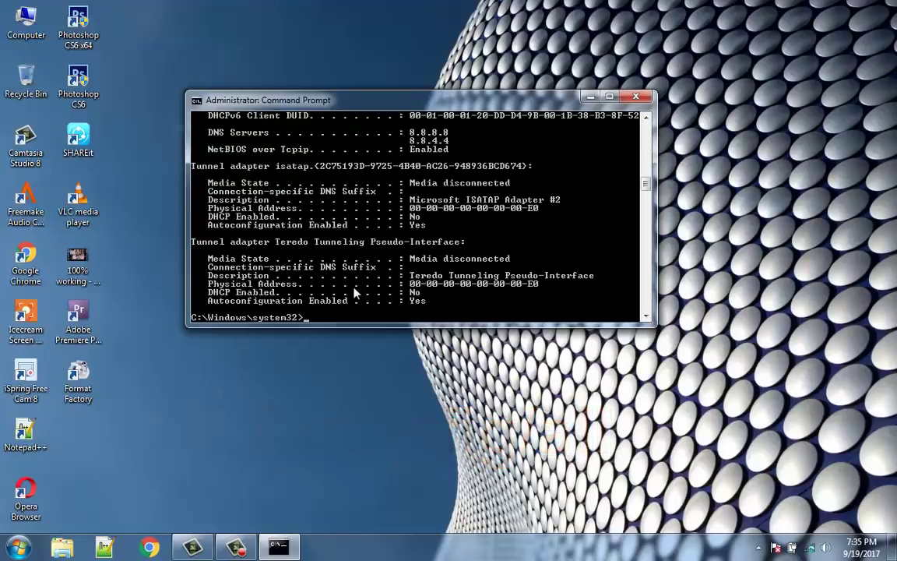
- Flush the DNS resolver cache by running ipconfig/flushdns
{"action": "scroll", "coordinate": [387, 304], "scroll_direction": "down", "scroll_amount": 2}
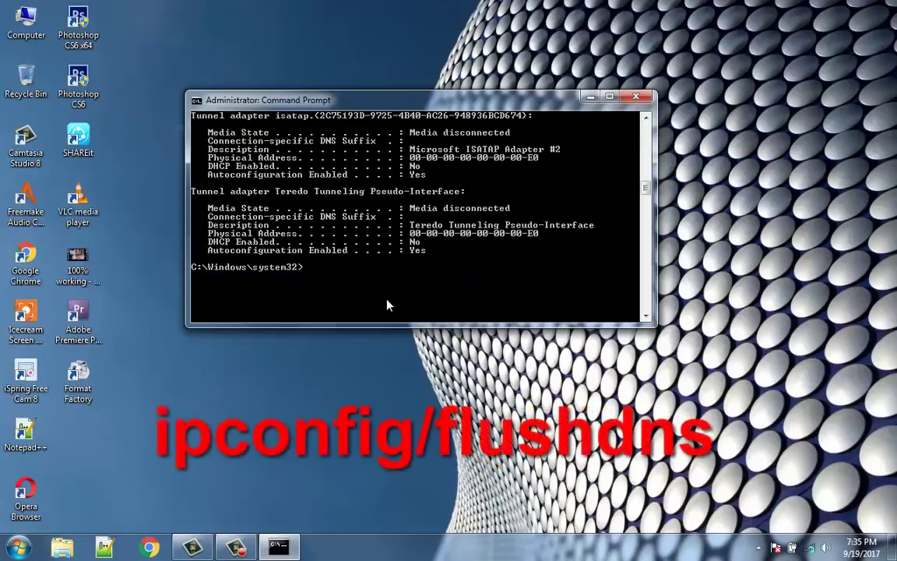
{"action": "type", "text": "ipcon"}
{"action": "type", "text": "fig/"}
{"action": "type", "text": "l"}
{"action": "type", "text": "l"}
{"action": "type", "text": "us"}
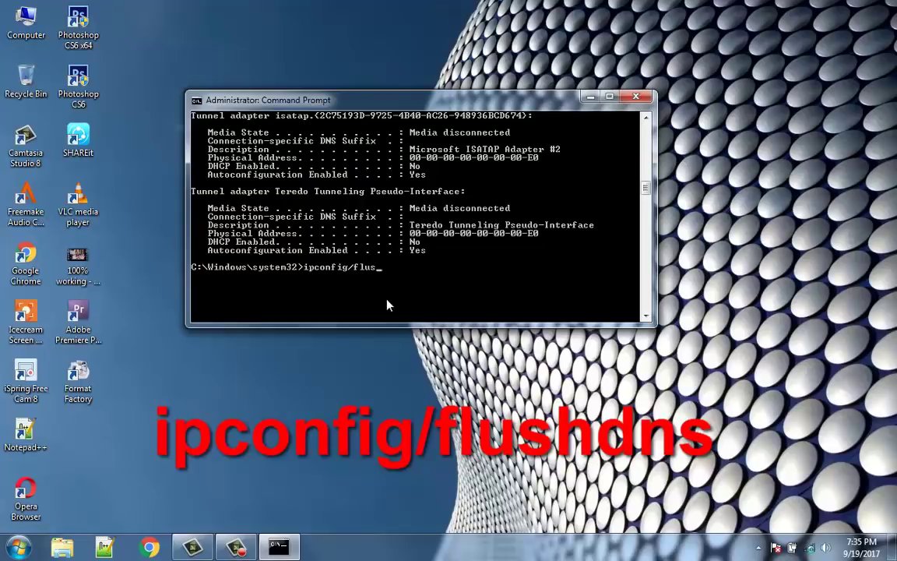
{"action": "type", "text": "hdns"}
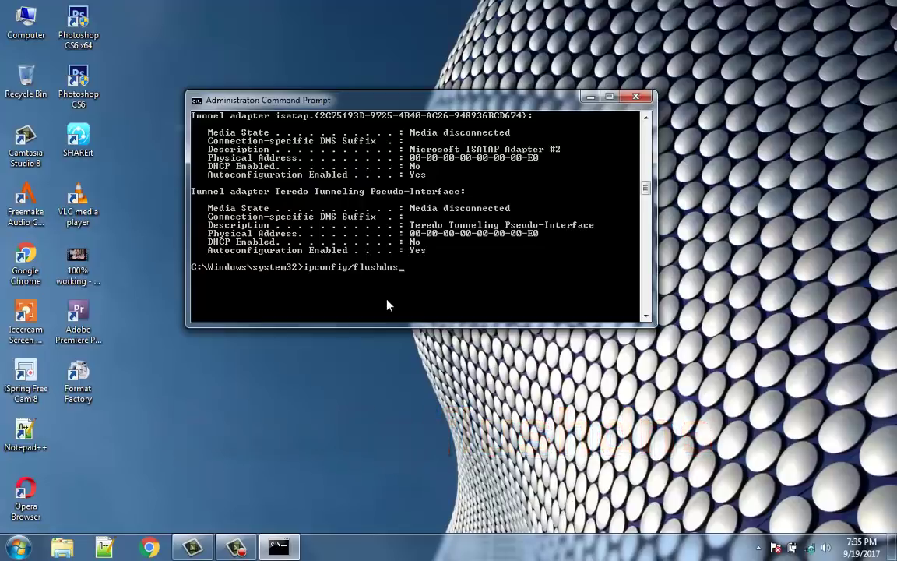
{"action": "key", "text": "Return"}
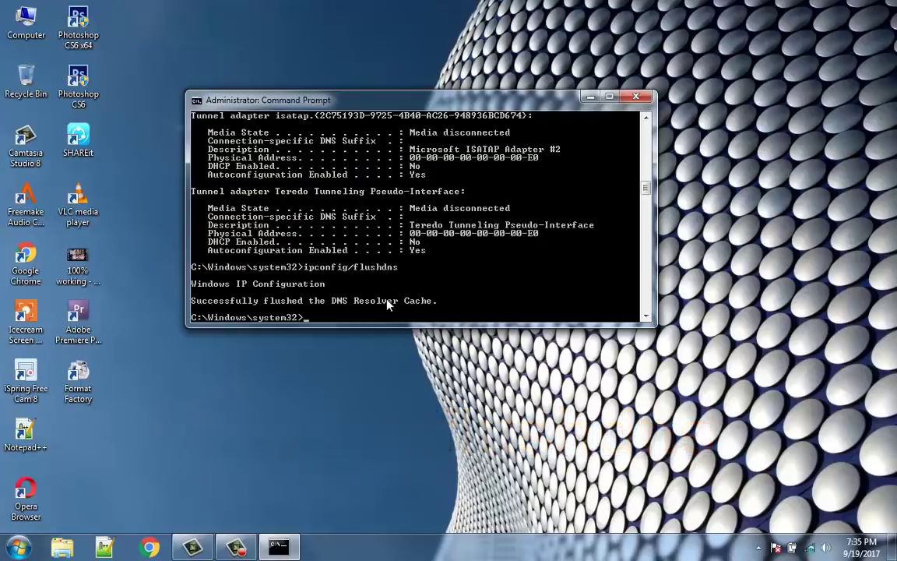
- Renew the IP address by running ipconfig/renew
{"action": "scroll", "coordinate": [383, 312], "scroll_direction": "down", "scroll_amount": 4}
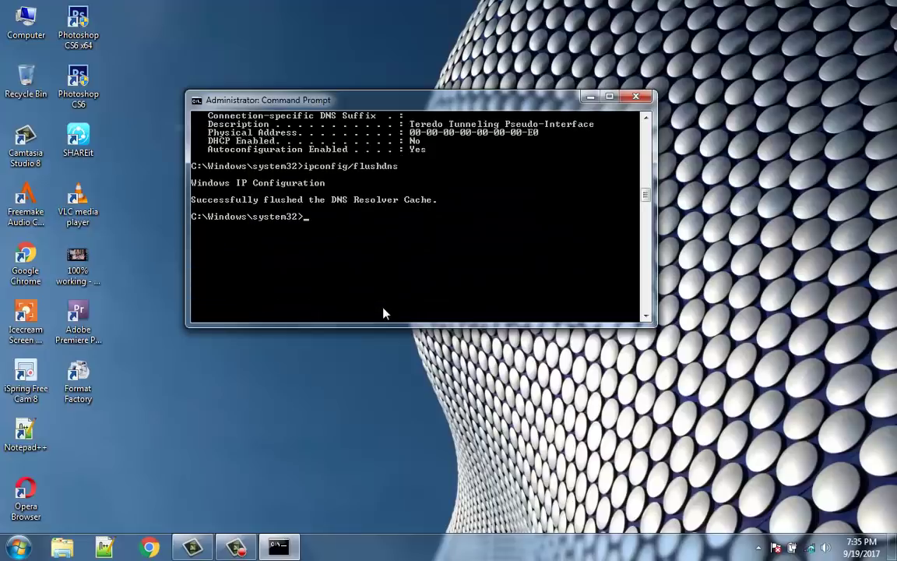
{"action": "type", "text": "ipc"}
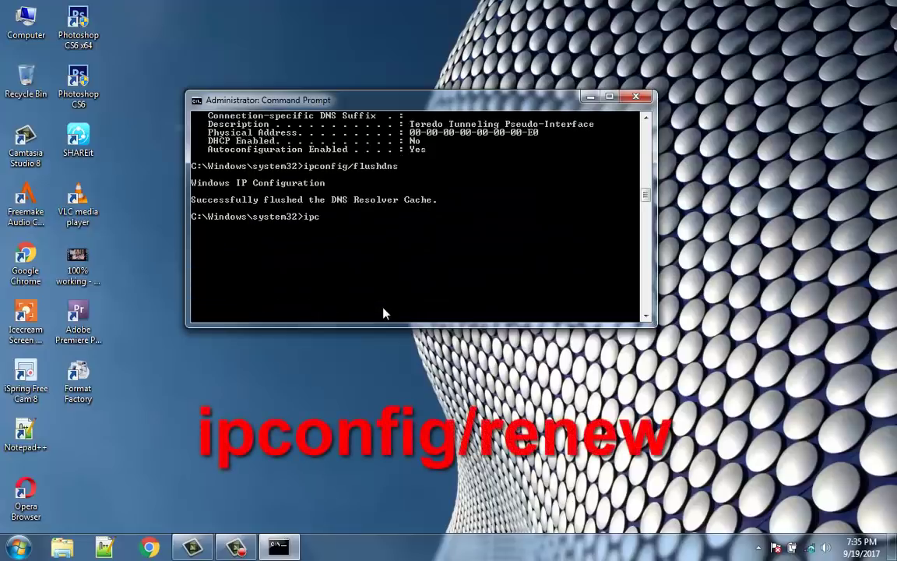
{"action": "type", "text": "onfig/renew"}
{"action": "key", "text": "Return"}
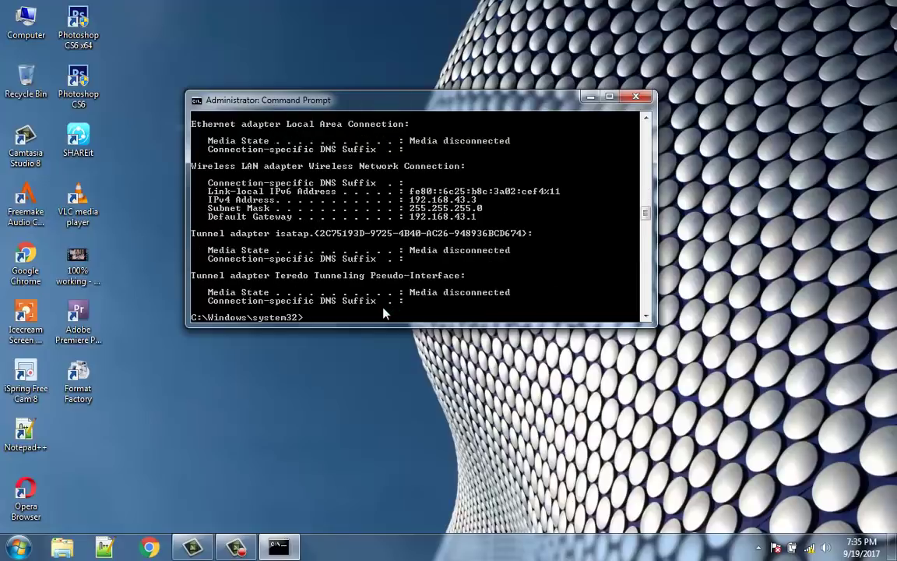
- Run the command netsh int ip set dns in the administrator Command Prompt
{"action": "scroll", "coordinate": [382, 311], "scroll_direction": "down", "scroll_amount": 2}
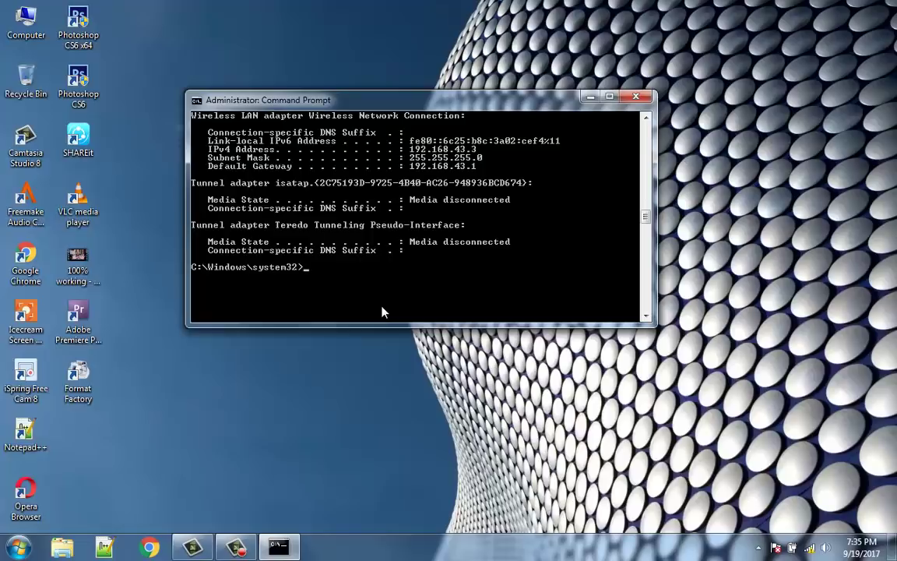
{"action": "type", "text": "netsh"}
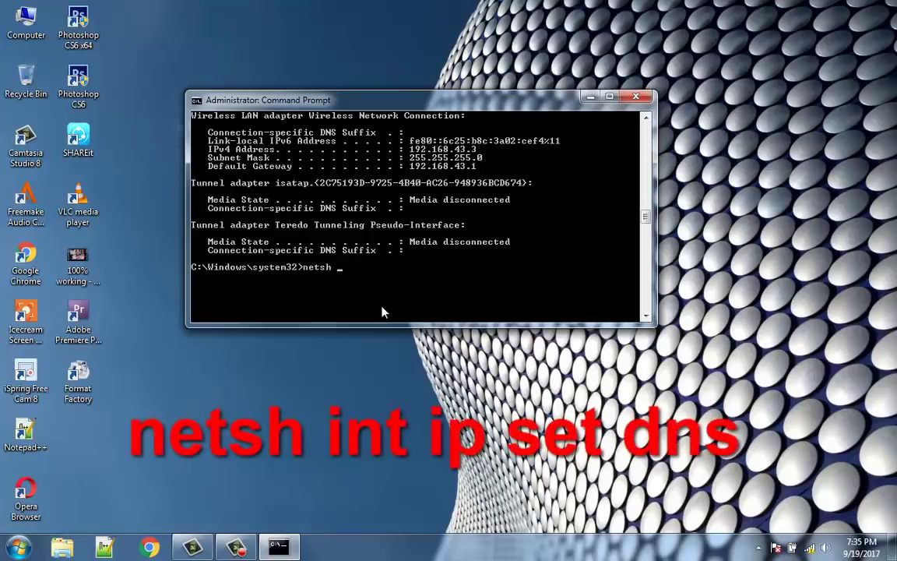
{"action": "type", "text": "int ip set dns"}
{"action": "key", "text": "Return"}
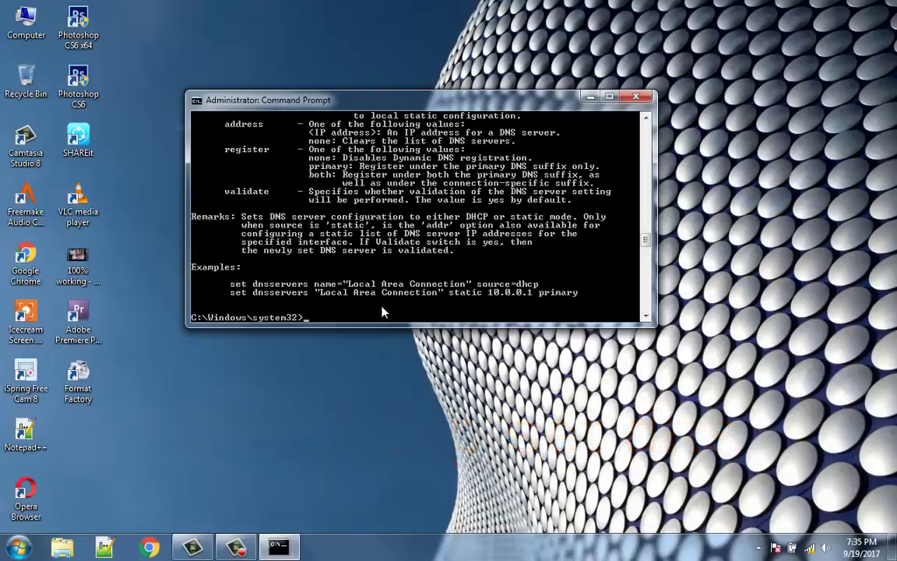
- Reset the Winsock catalog by running netsh winsock reset, then close the Command Prompt
{"action": "scroll", "coordinate": [382, 311], "scroll_direction": "down", "scroll_amount": 2}
{"action": "type", "text": "ne"}
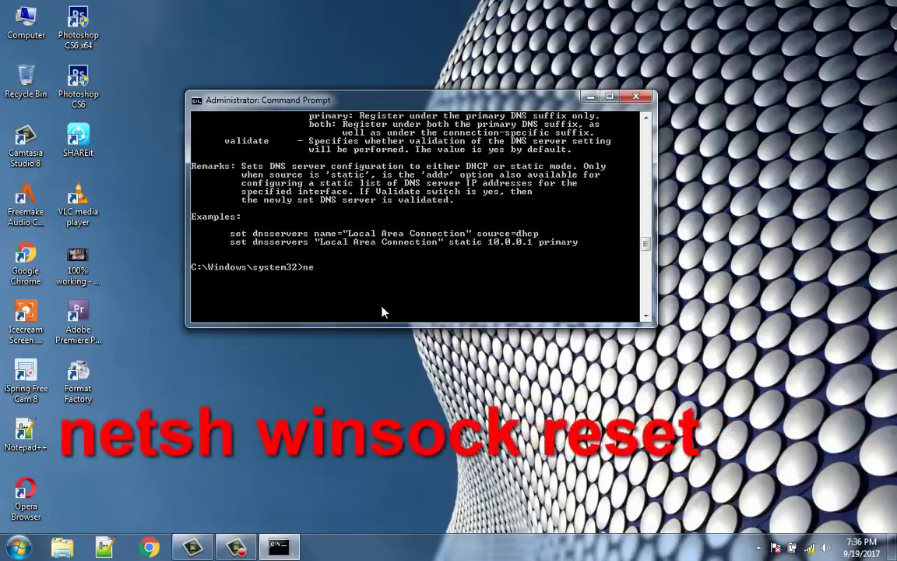
{"action": "type", "text": "tsh winsock reset"}
{"action": "key", "text": "Return"}
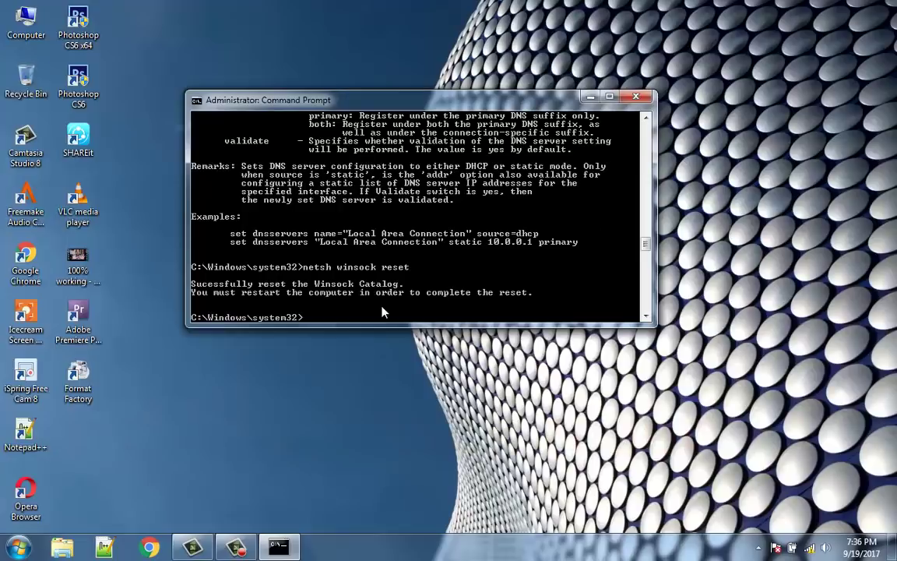
{"action": "scroll", "coordinate": [382, 312], "scroll_direction": "down", "scroll_amount": 2}
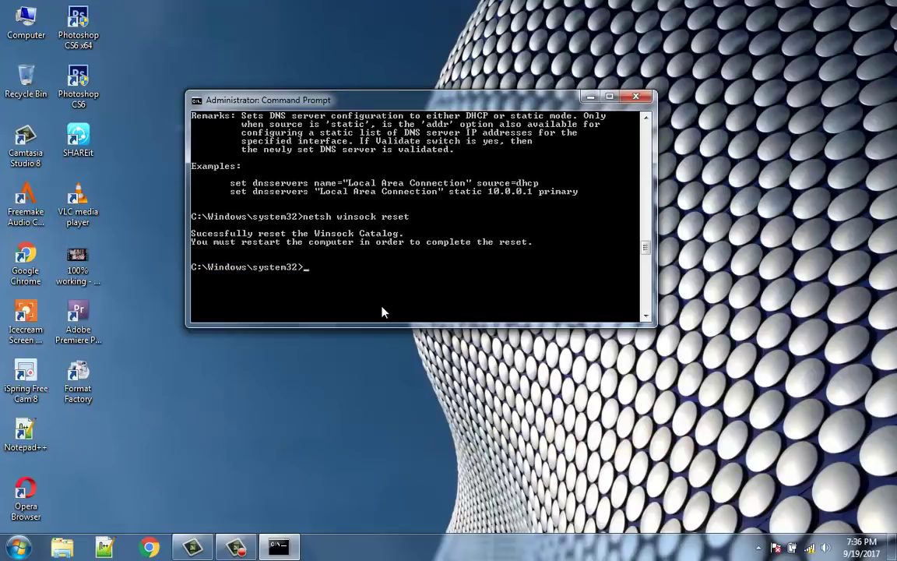
{"action": "left_click", "coordinate": [641, 97]}
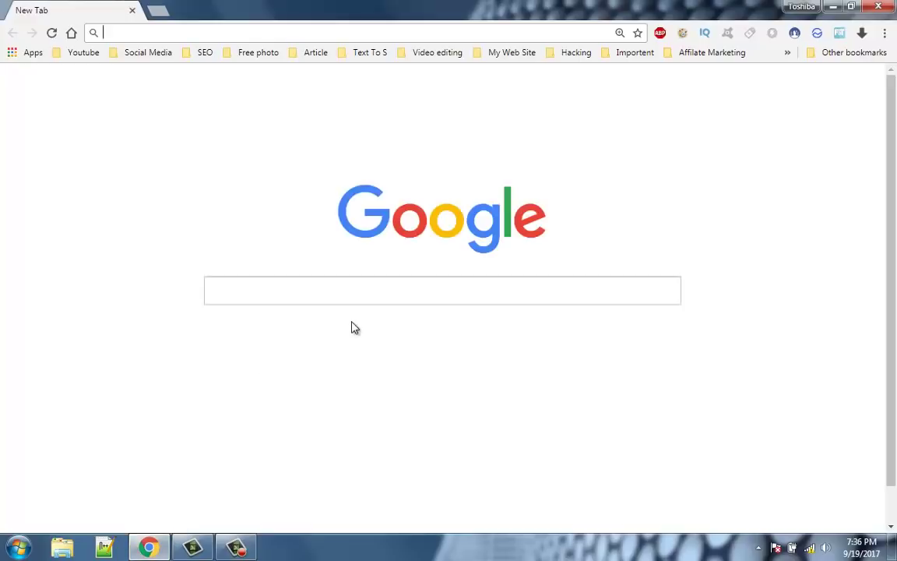
- In Google Chrome, reset all experiments on the chrome://flags page to default and close the browser
{"action": "left_click", "coordinate": [261, 34]}
{"action": "type", "text": "chrome://flags"}
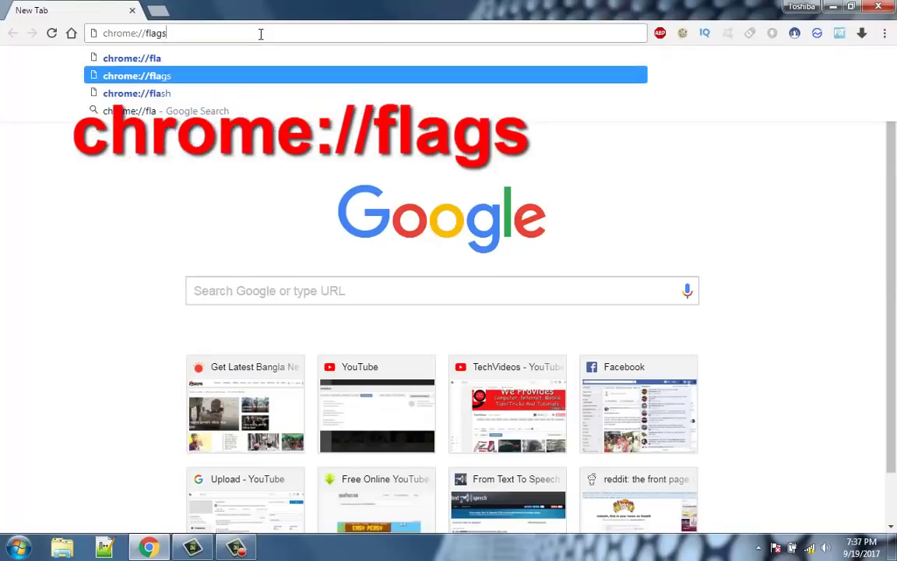
{"action": "key", "text": "Return"}
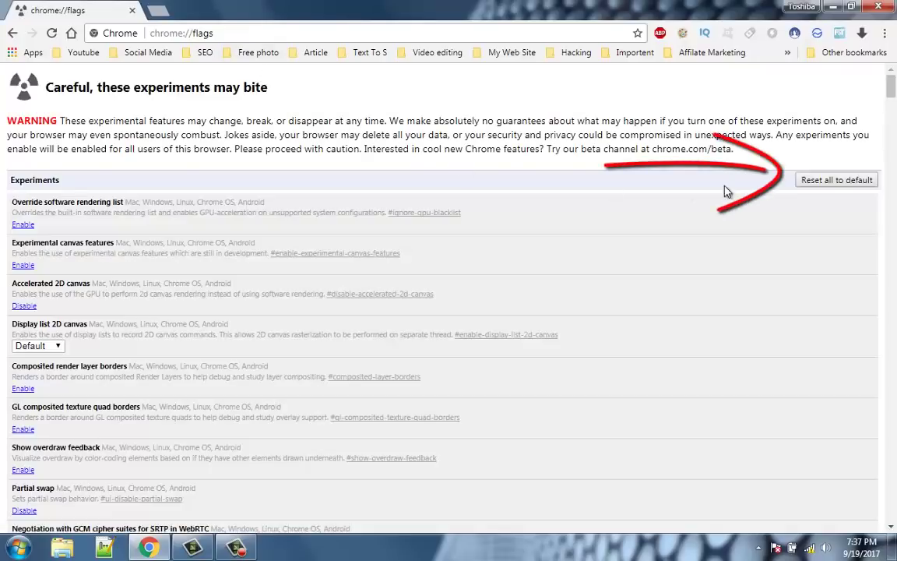
{"action": "left_click", "coordinate": [823, 180]}
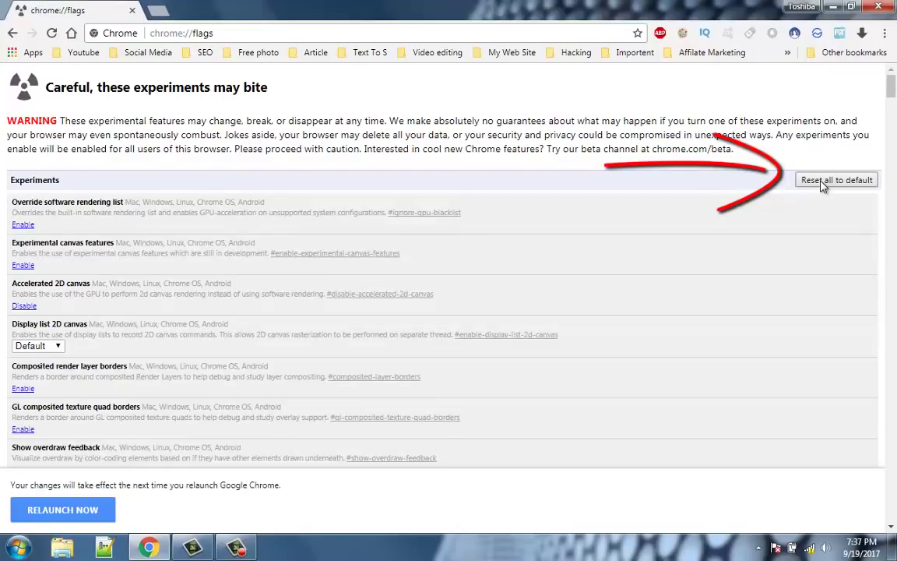
{"action": "left_click", "coordinate": [878, 7]}
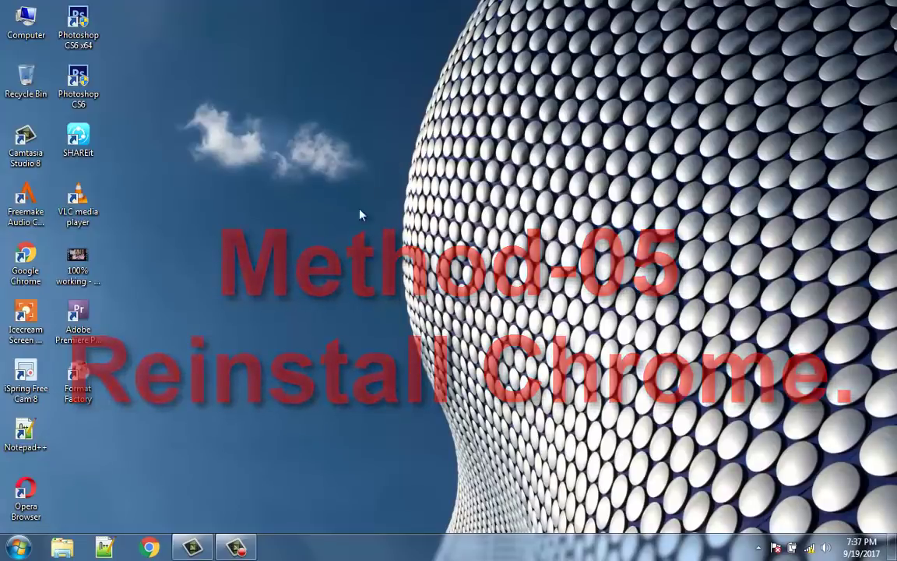
- Search for "control panel", open Control Panel and go to its list of programs for uninstalling
{"action": "left_click", "coordinate": [19, 548]}
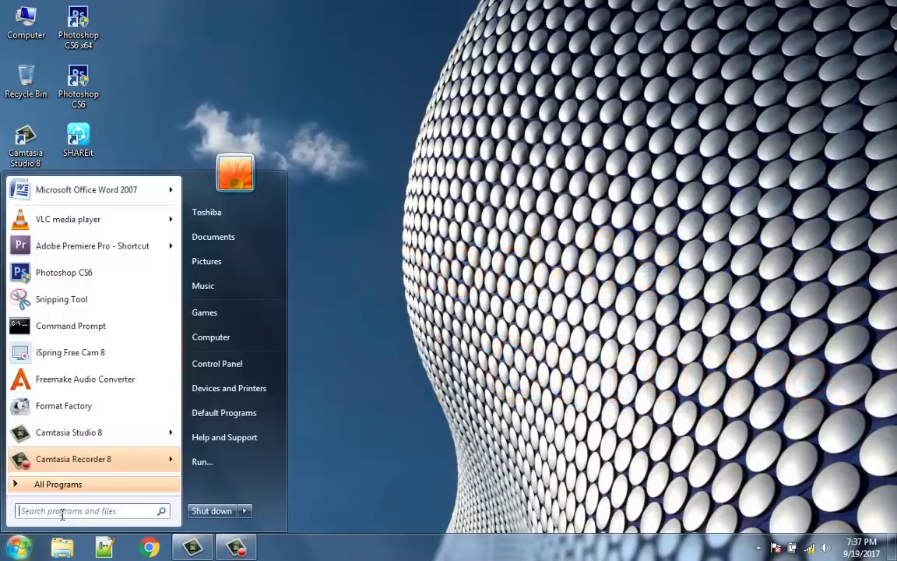
{"action": "type", "text": "co"}
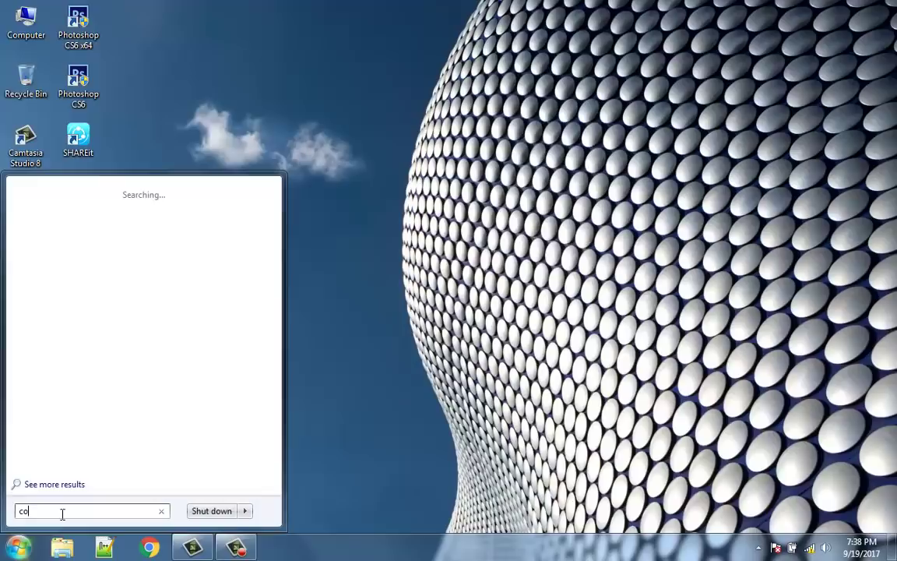
{"action": "type", "text": "ntrol"}
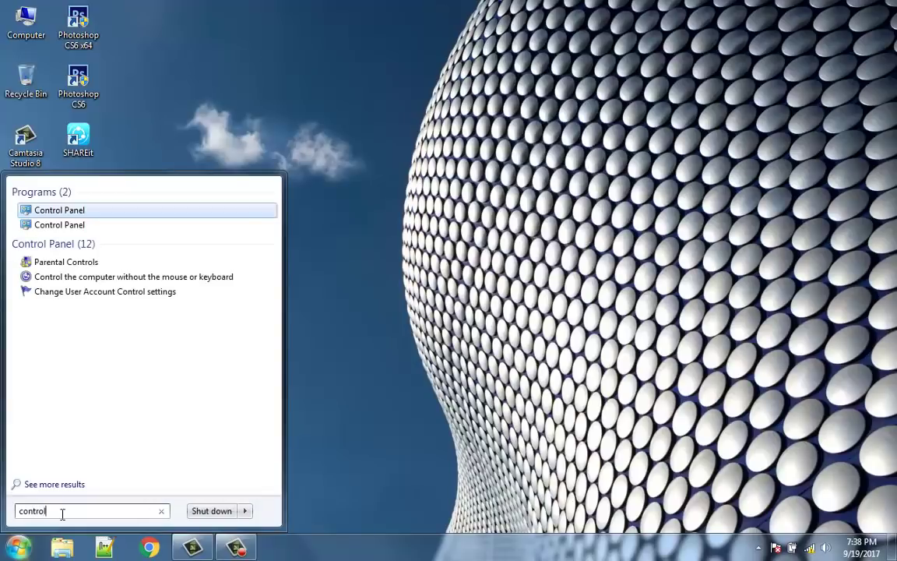
{"action": "type", "text": " panel"}
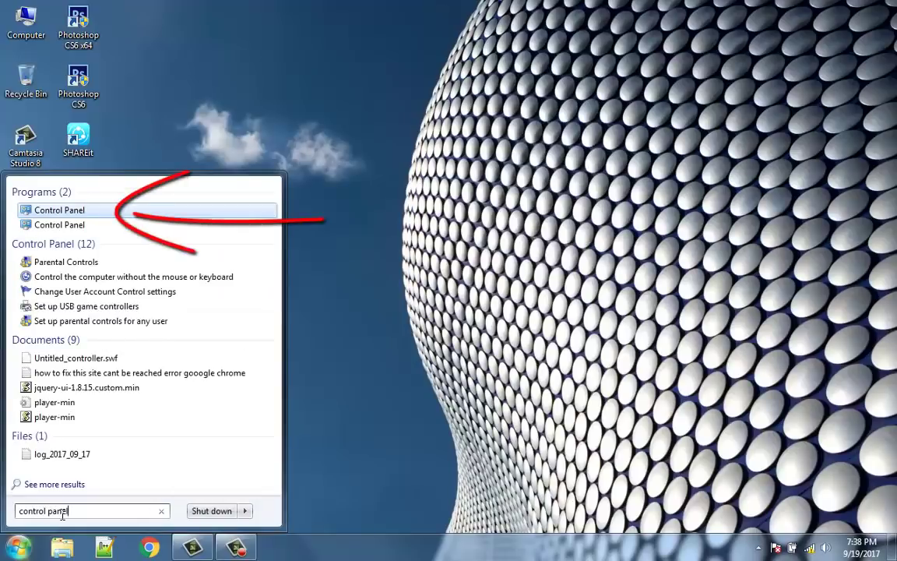
{"action": "left_click", "coordinate": [109, 209]}
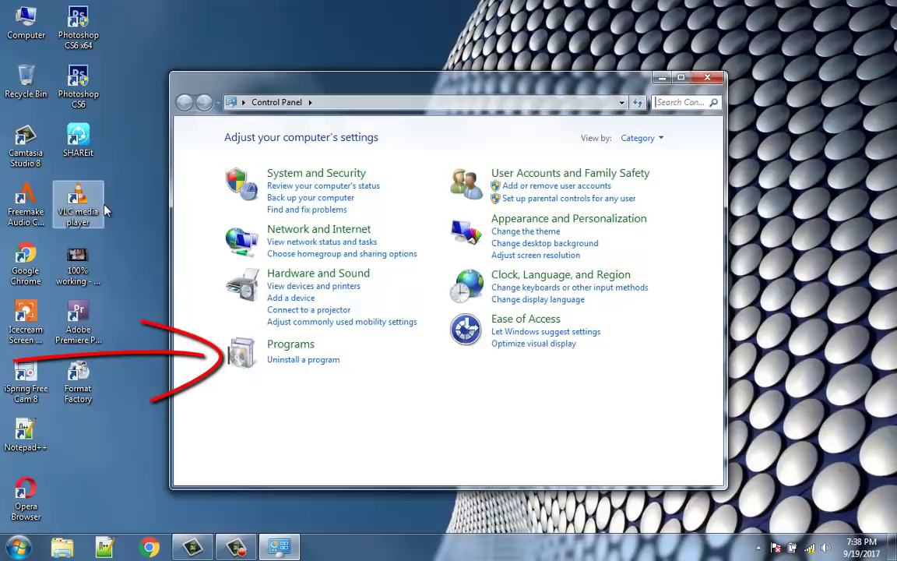
{"action": "left_click", "coordinate": [295, 361]}
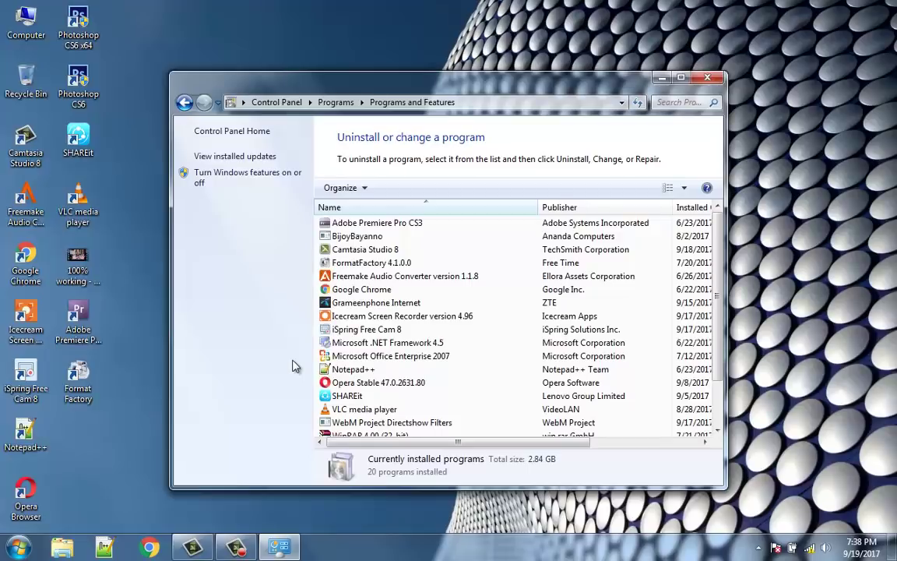
- Uninstall Google Chrome from the list of installed programs
{"action": "scroll", "coordinate": [295, 366], "scroll_direction": "down", "scroll_amount": 2}
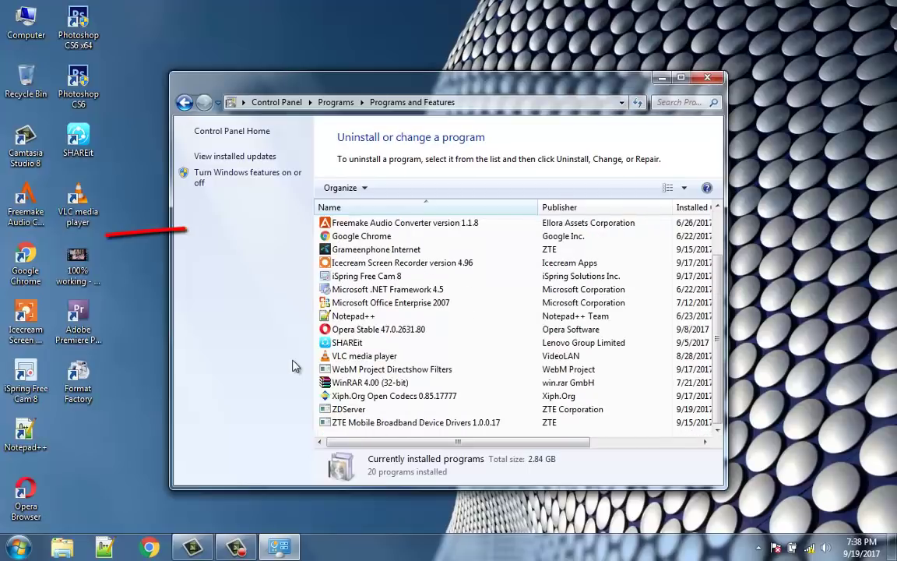
{"action": "left_click", "coordinate": [359, 238]}
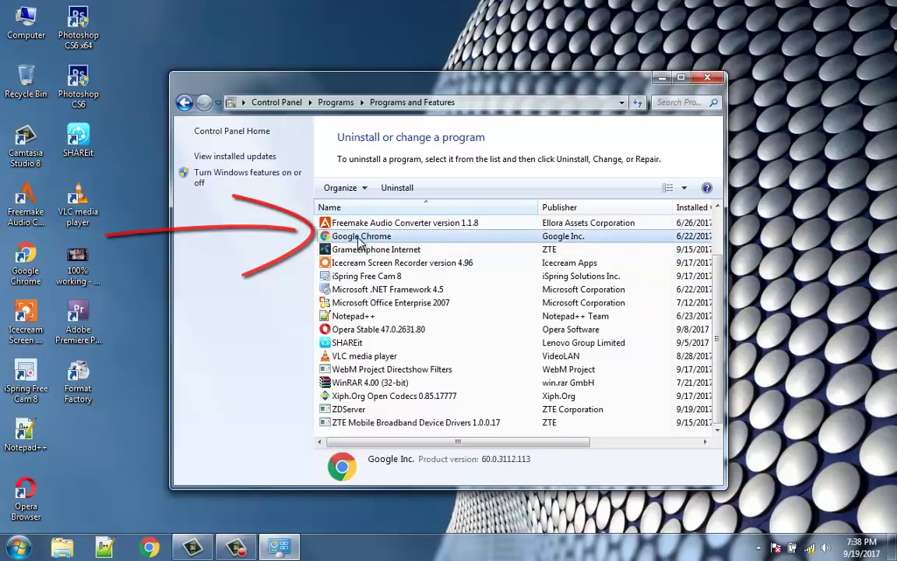
{"action": "right_click", "coordinate": [360, 239]}
{"action": "left_click", "coordinate": [379, 250]}
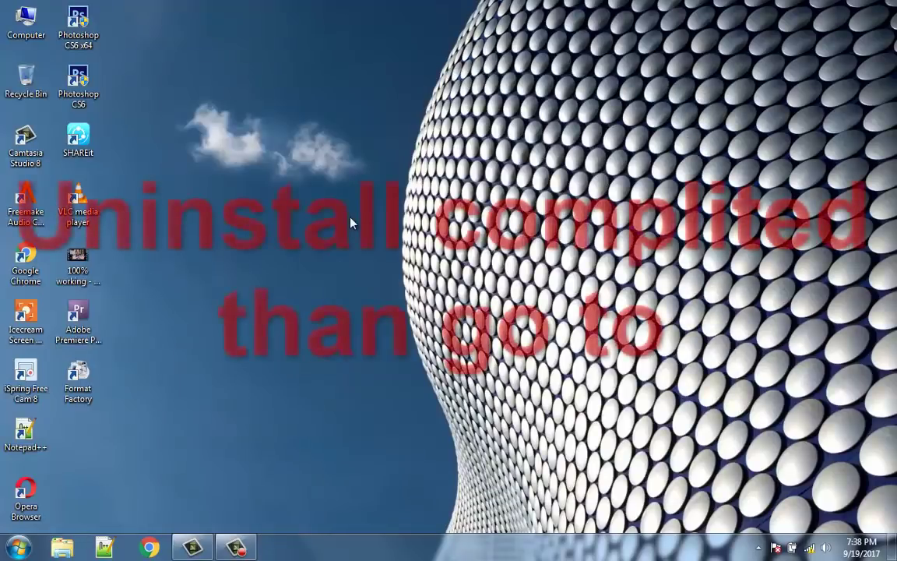
- In Windows Explorer, open the Google folder under AppData\Local in the user's profile folder on drive C:
{"action": "double_click", "coordinate": [17, 38]}
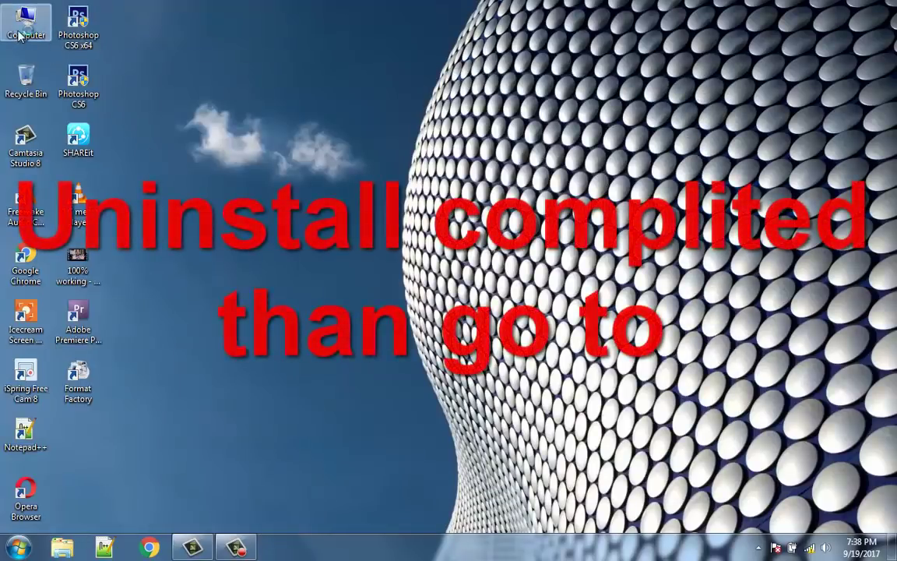
{"action": "double_click", "coordinate": [164, 109]}
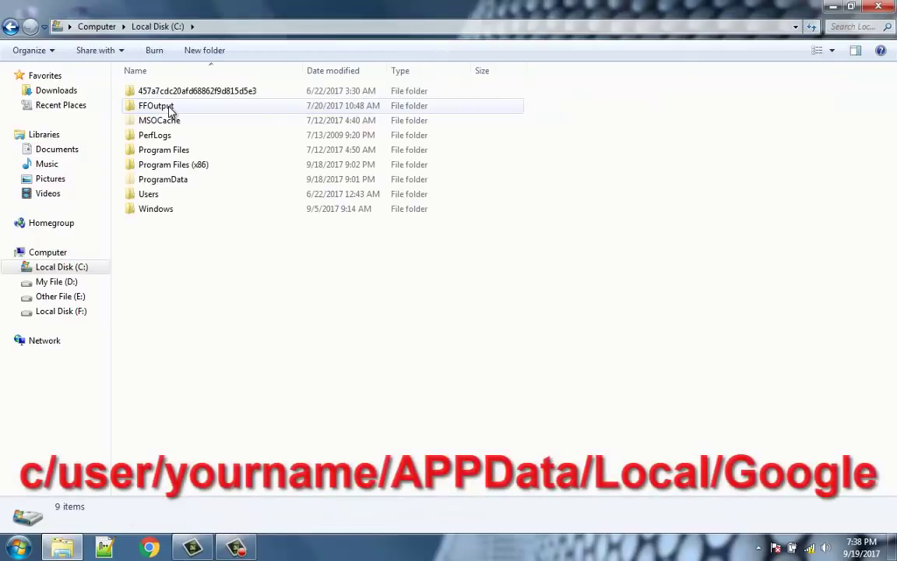
{"action": "double_click", "coordinate": [149, 195]}
{"action": "double_click", "coordinate": [153, 122]}
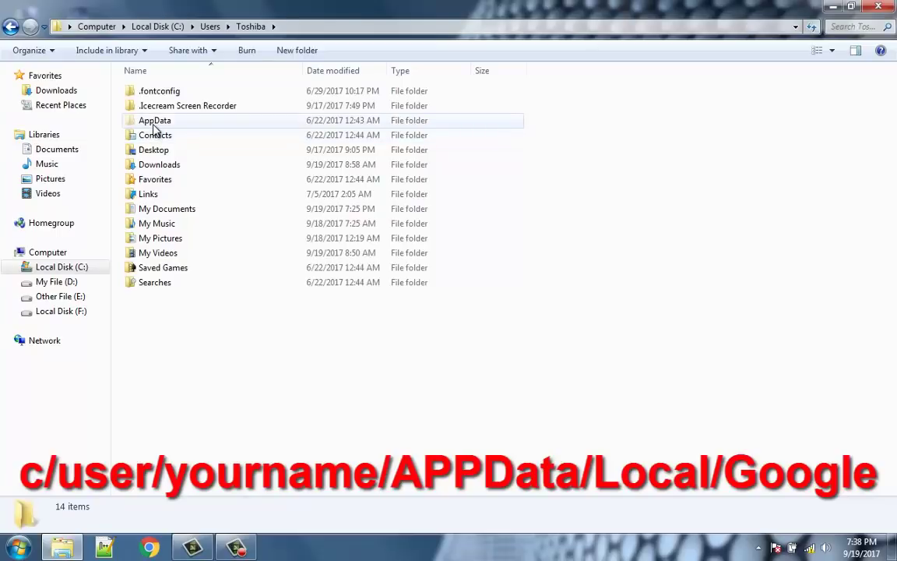
{"action": "double_click", "coordinate": [154, 123]}
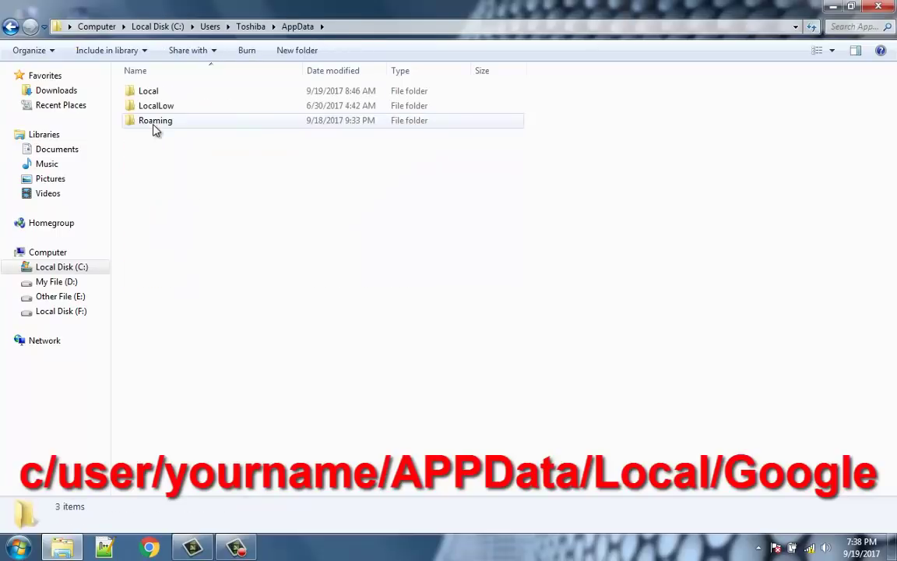
{"action": "left_click", "coordinate": [154, 93]}
{"action": "double_click", "coordinate": [153, 93]}
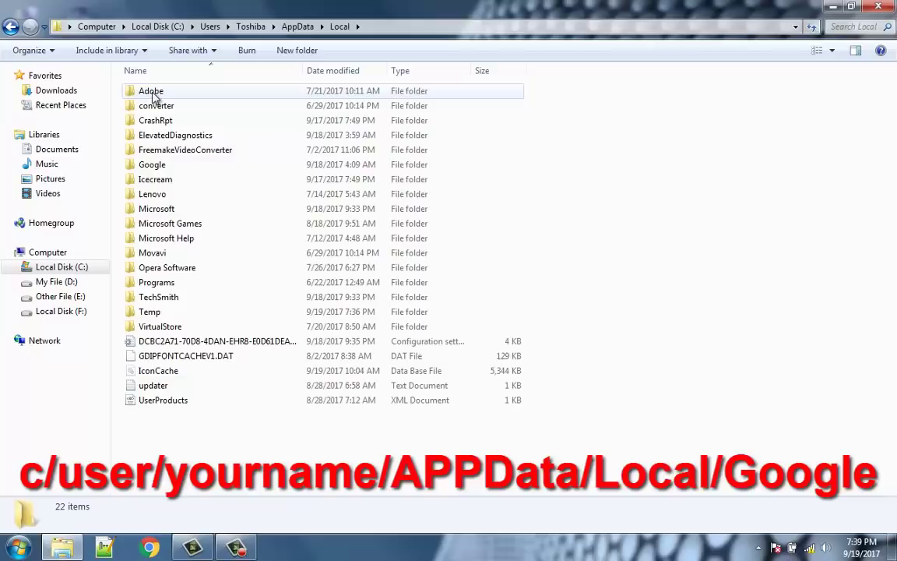
{"action": "left_click", "coordinate": [153, 165]}
{"action": "double_click", "coordinate": [153, 165]}
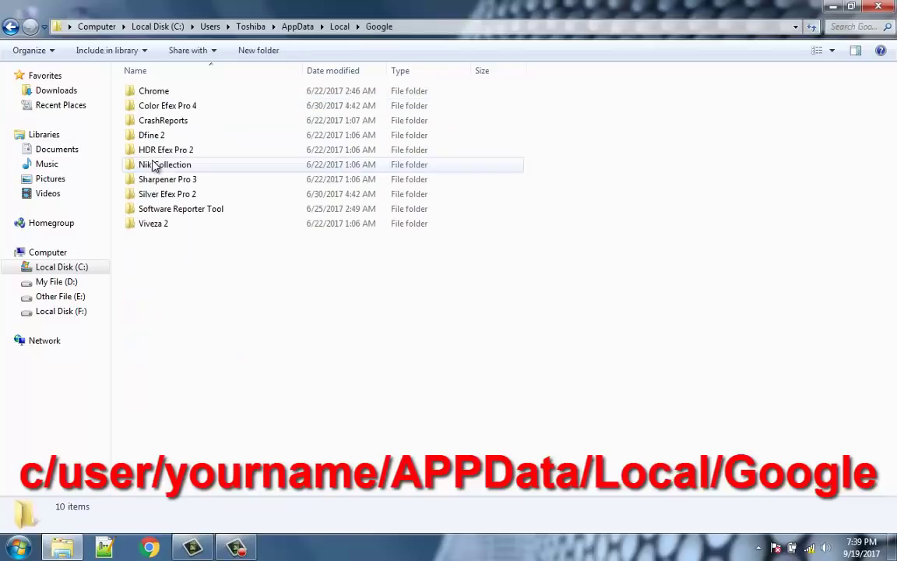
- Delete all folders inside the Google folder to the Recycle Bin and close the Explorer window
{"action": "left_click_drag", "start_coordinate": [152, 266], "coordinate": [153, 91]}
{"action": "right_click", "coordinate": [153, 91]}
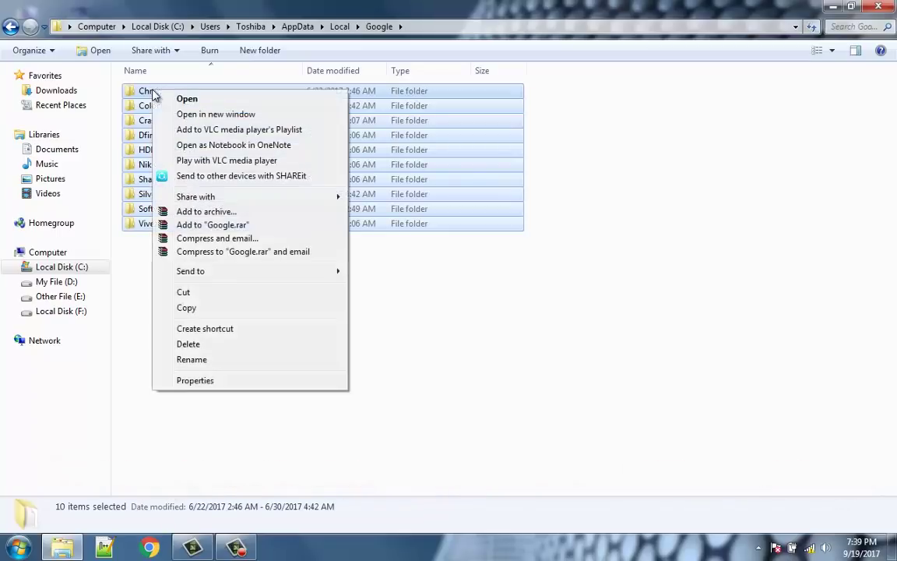
{"action": "left_click", "coordinate": [226, 344]}
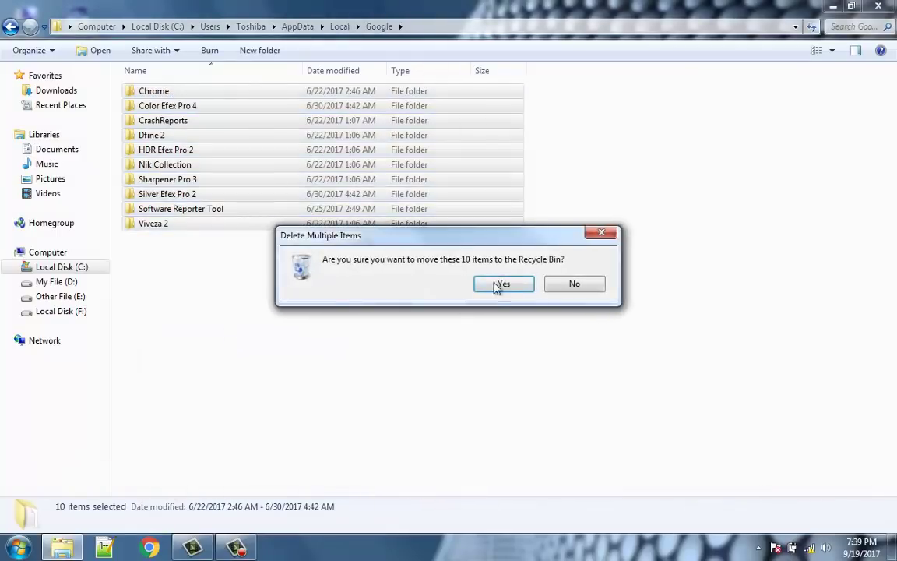
{"action": "left_click", "coordinate": [498, 286]}
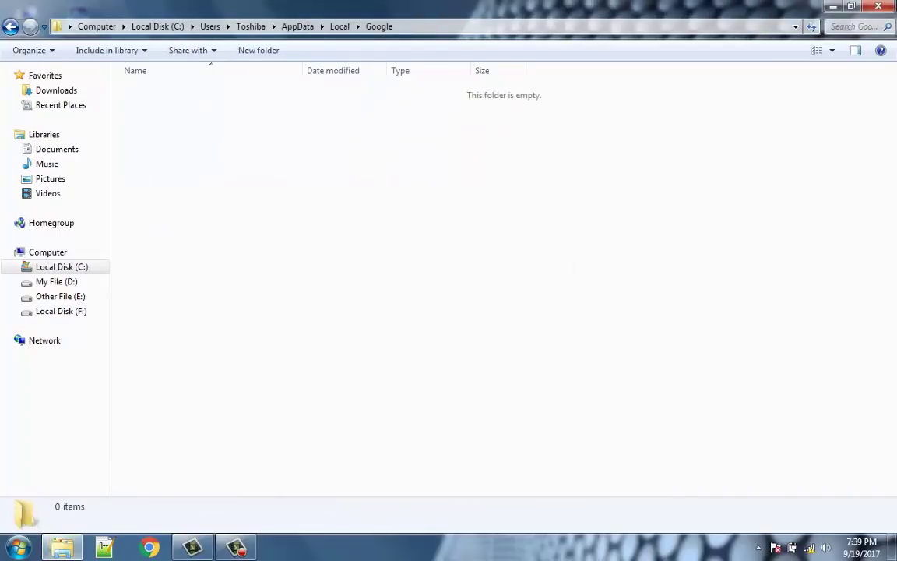
{"action": "left_click", "coordinate": [887, 6]}
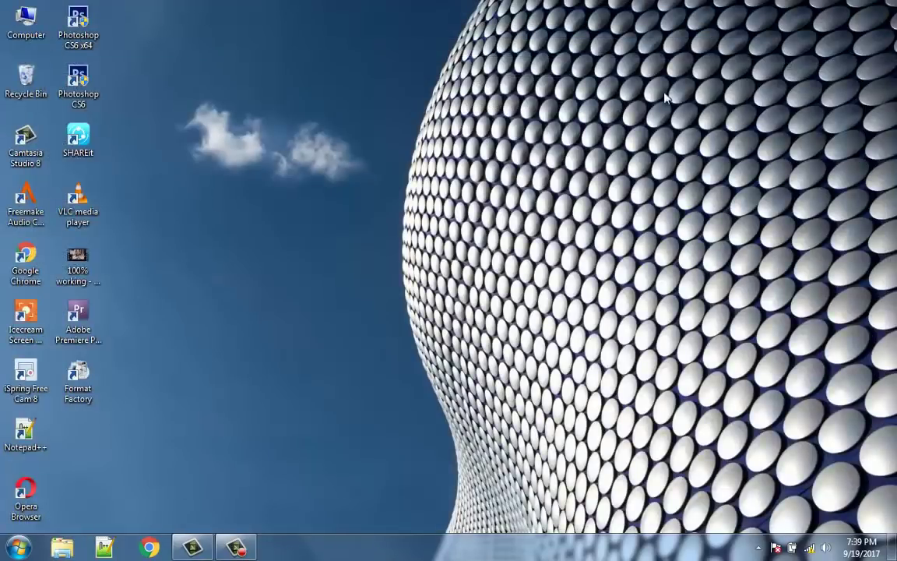